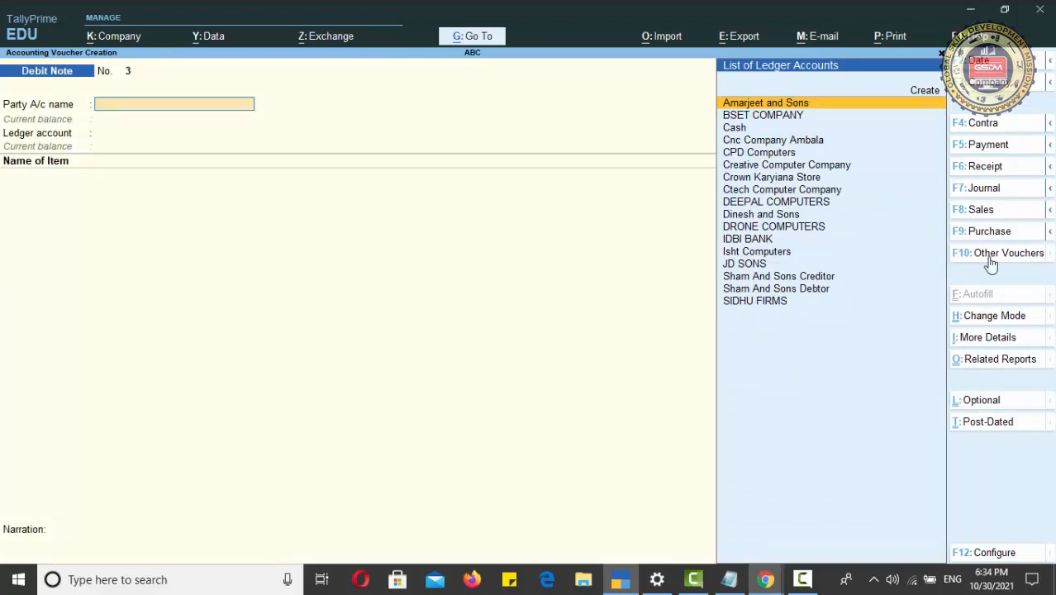
Show the inactive voucher types, then switch from Debit Note to Sales Order and activate that voucher type.
{"action": "left_click", "coordinate": [990, 256]}
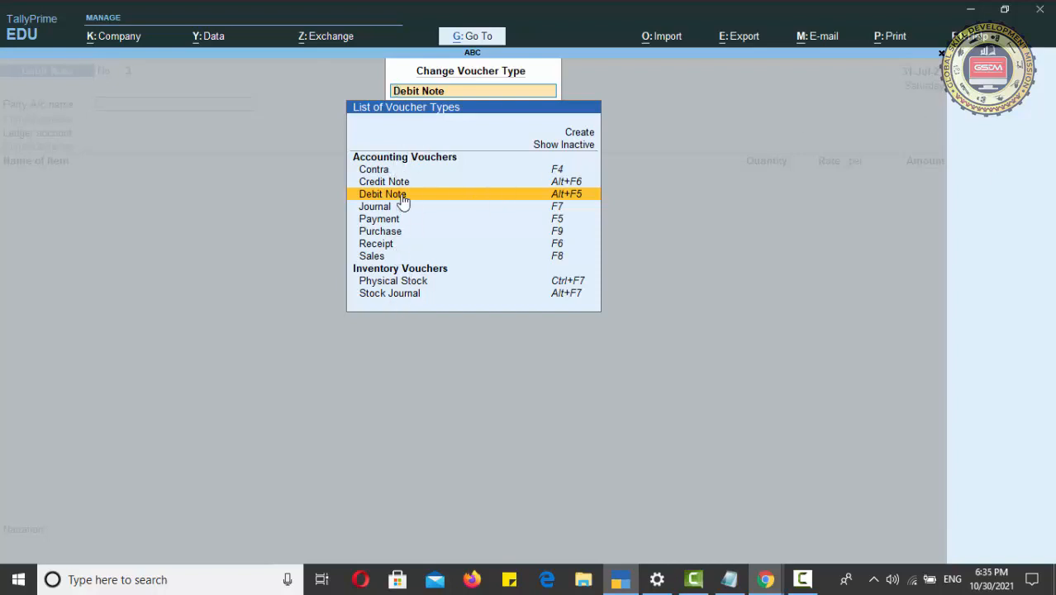
{"action": "left_click", "coordinate": [586, 149]}
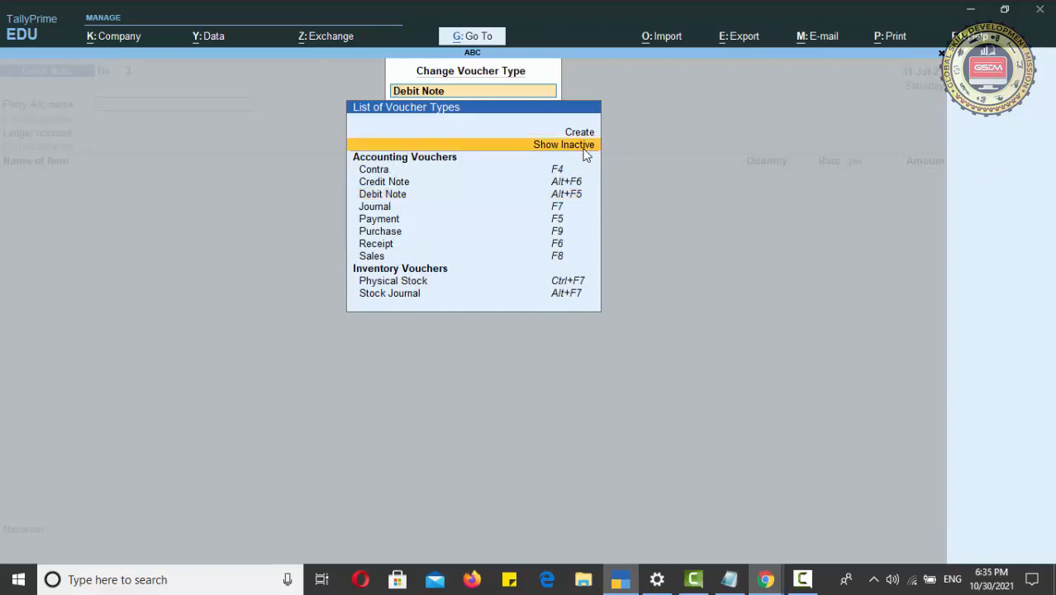
{"action": "left_click", "coordinate": [585, 154]}
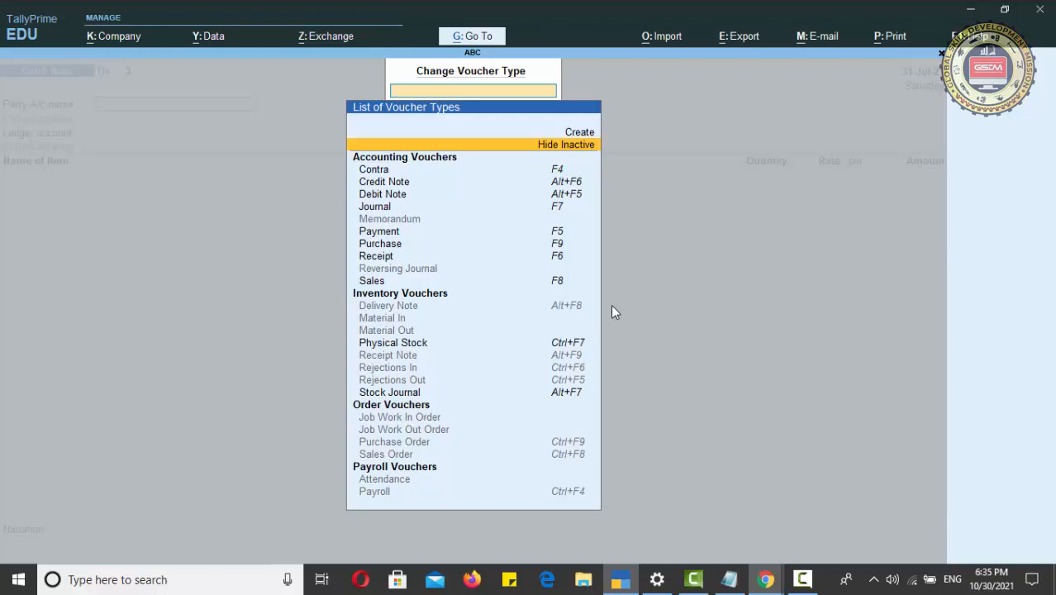
{"action": "left_click", "coordinate": [393, 459]}
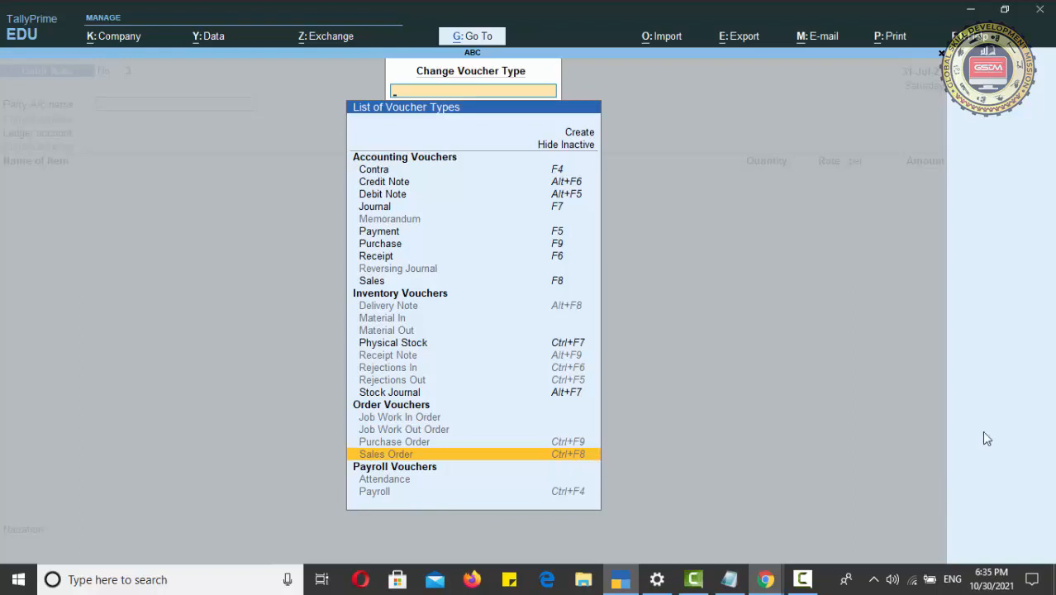
{"action": "key", "text": "Return"}
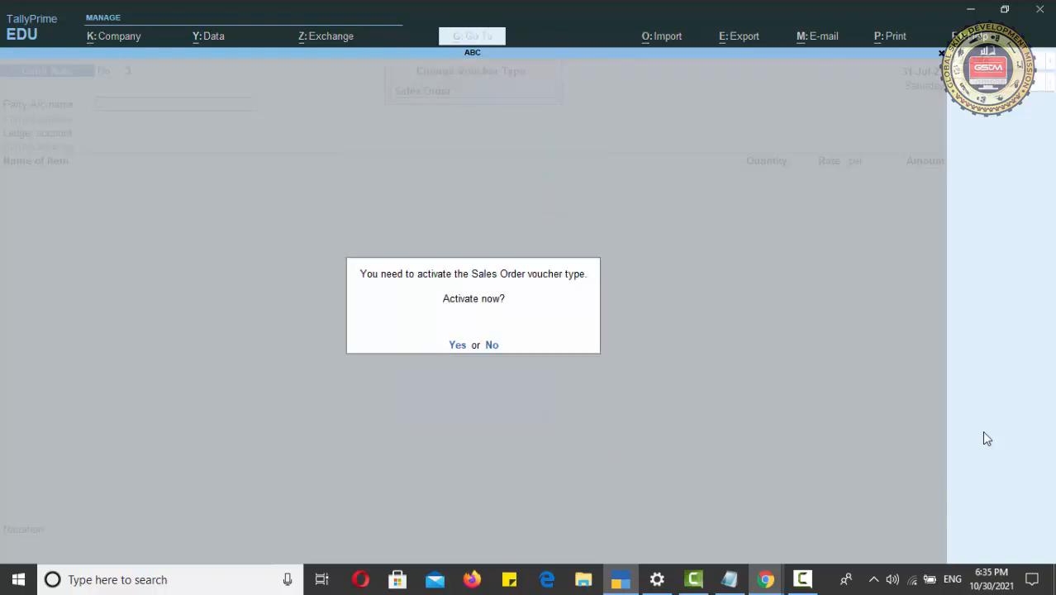
{"action": "left_click", "coordinate": [458, 345]}
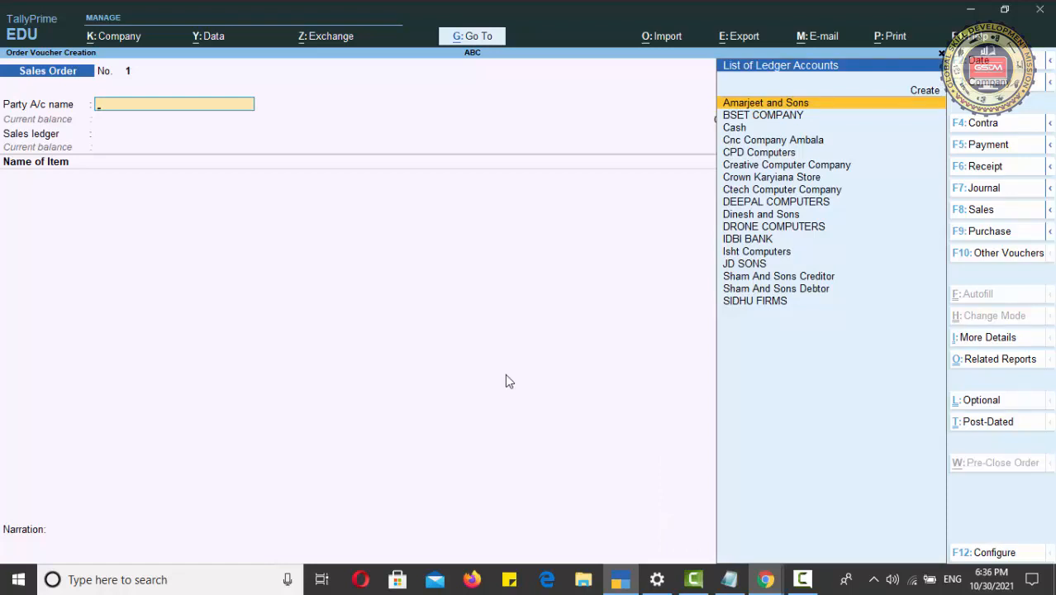
Create a party ledger named CZONE under Sundry Debtors, keeping bill-by-bill balances and the other default details, and save it.
{"action": "key", "text": "alt+c"}
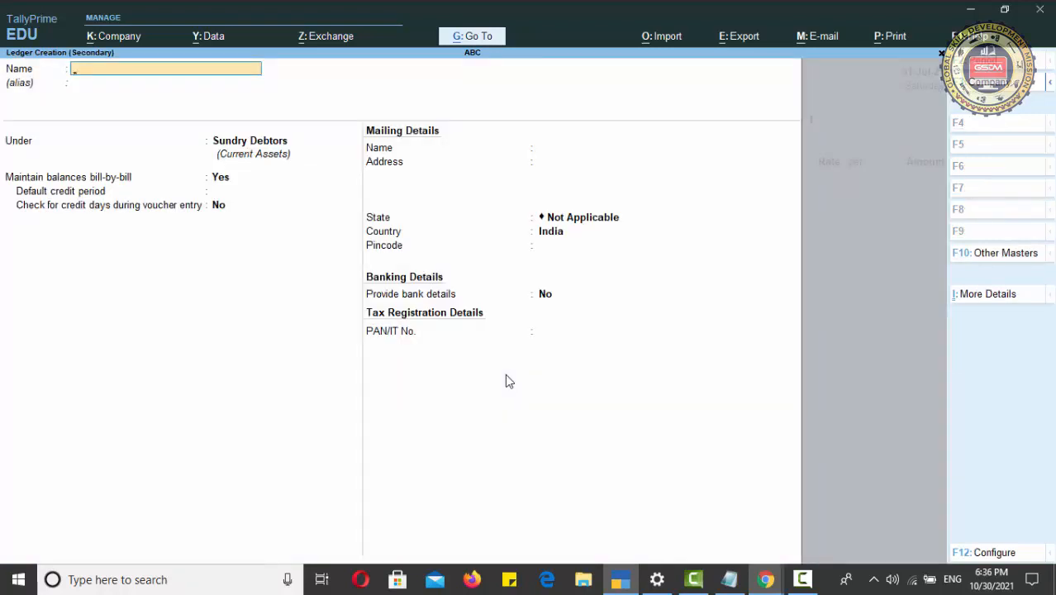
{"action": "type", "text": "CZONE"}
{"action": "key", "text": "Return"}
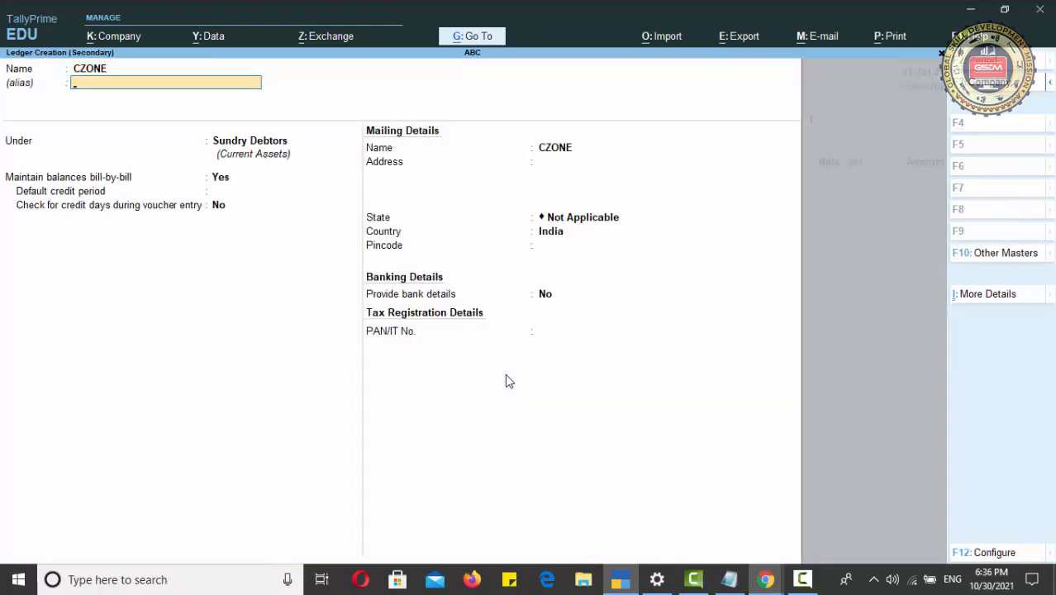
{"action": "key", "text": "Return"}
{"action": "key", "text": "Return"}
{"action": "key", "text": "Return"}
{"action": "key", "text": "Return"}
{"action": "key", "text": "Return"}
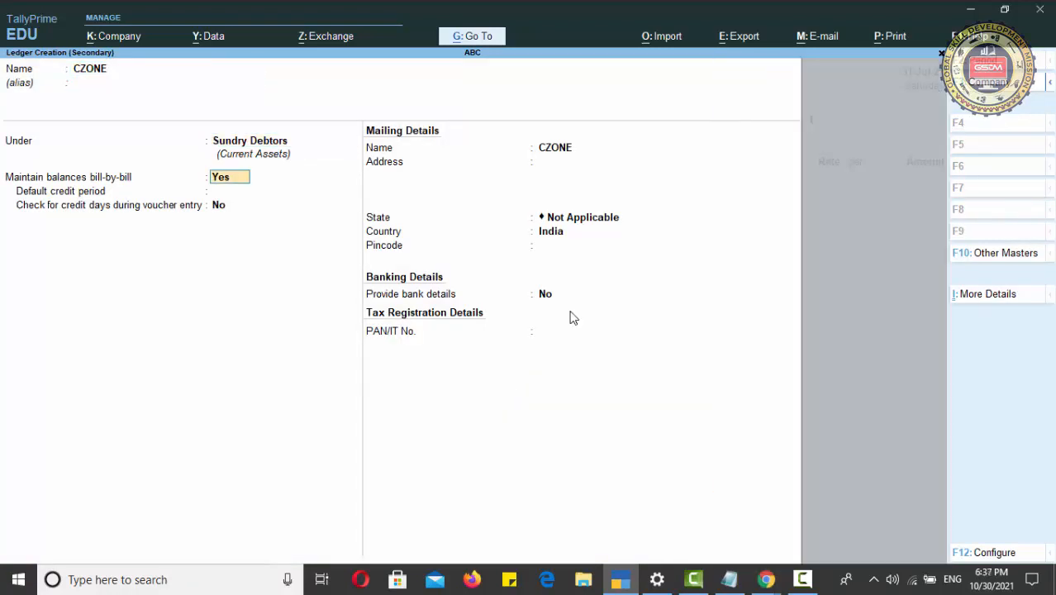
{"action": "key", "text": "Return"}
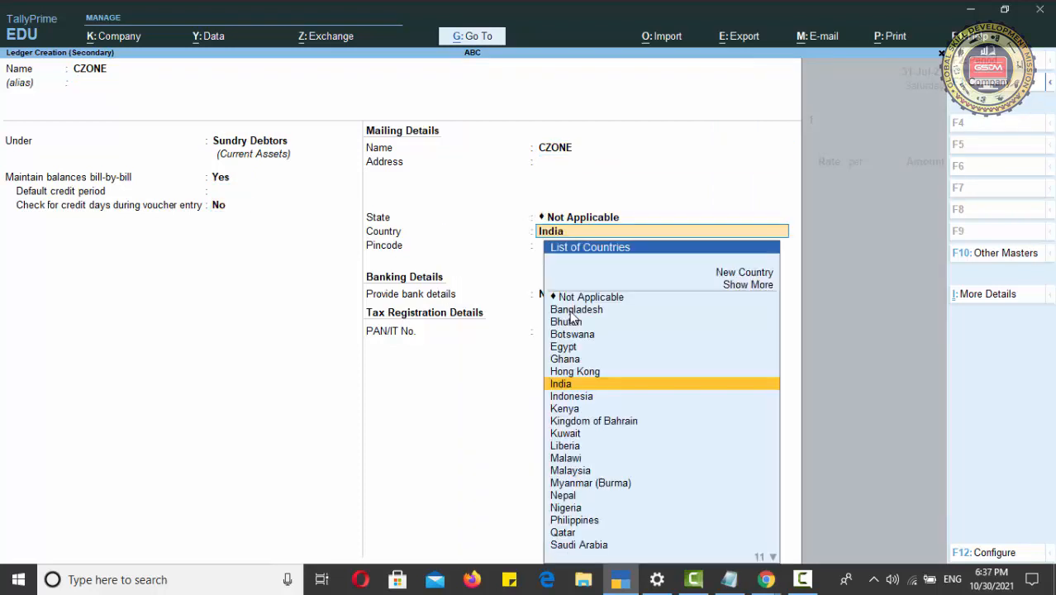
{"action": "key", "text": "Return"}
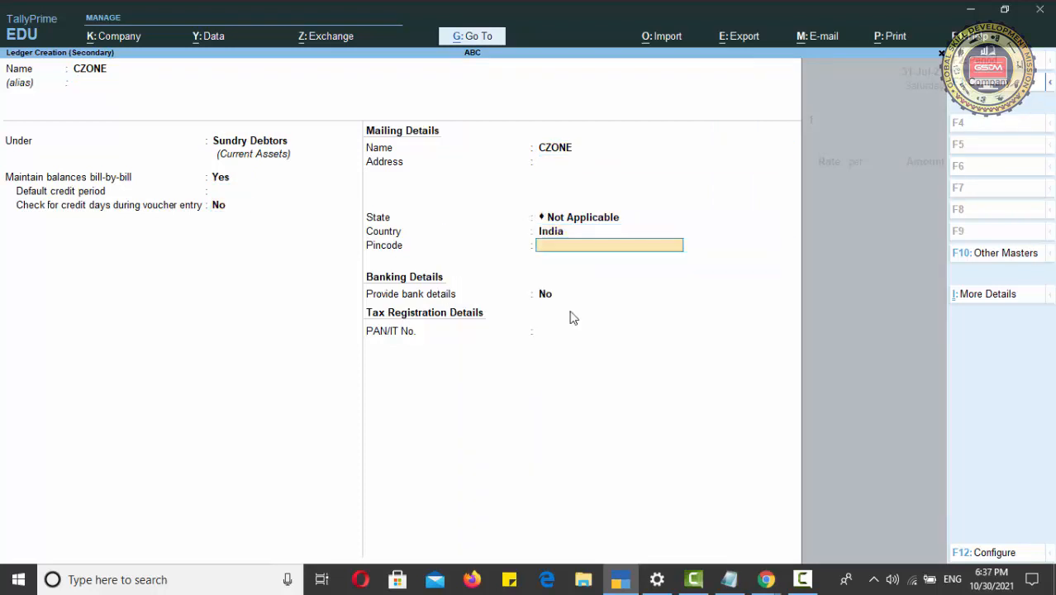
{"action": "key", "text": "Return"}
{"action": "key", "text": "Return"}
{"action": "key", "text": "Return"}
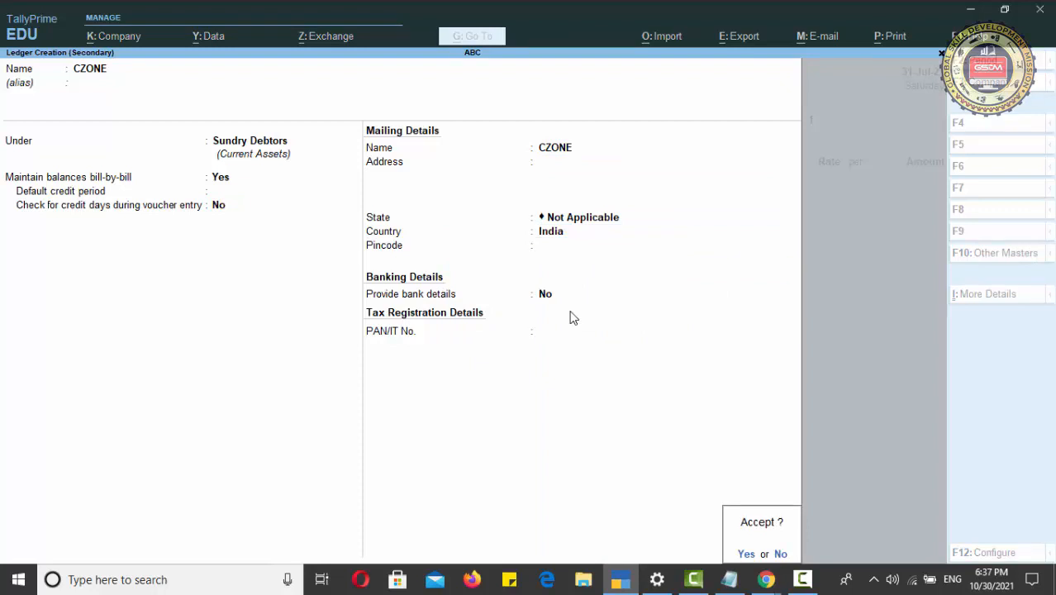
{"action": "key", "text": "Return"}
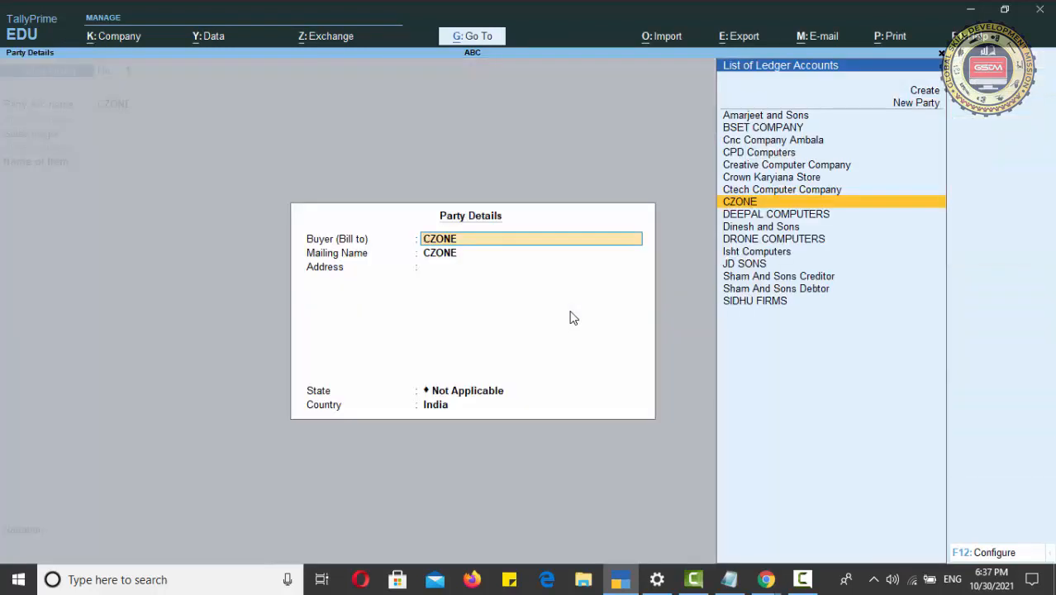
Accept the party details with CZONE as buyer and mailing name, state Not Applicable and country India.
{"action": "key", "text": "Return"}
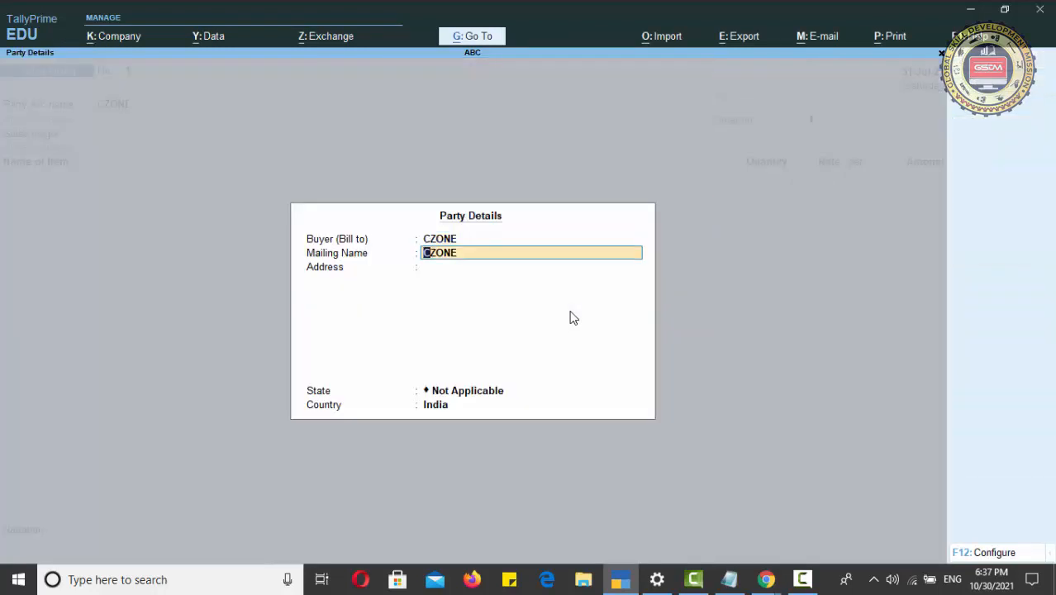
{"action": "key", "text": "Return"}
{"action": "key", "text": "Return"}
{"action": "key", "text": "Return"}
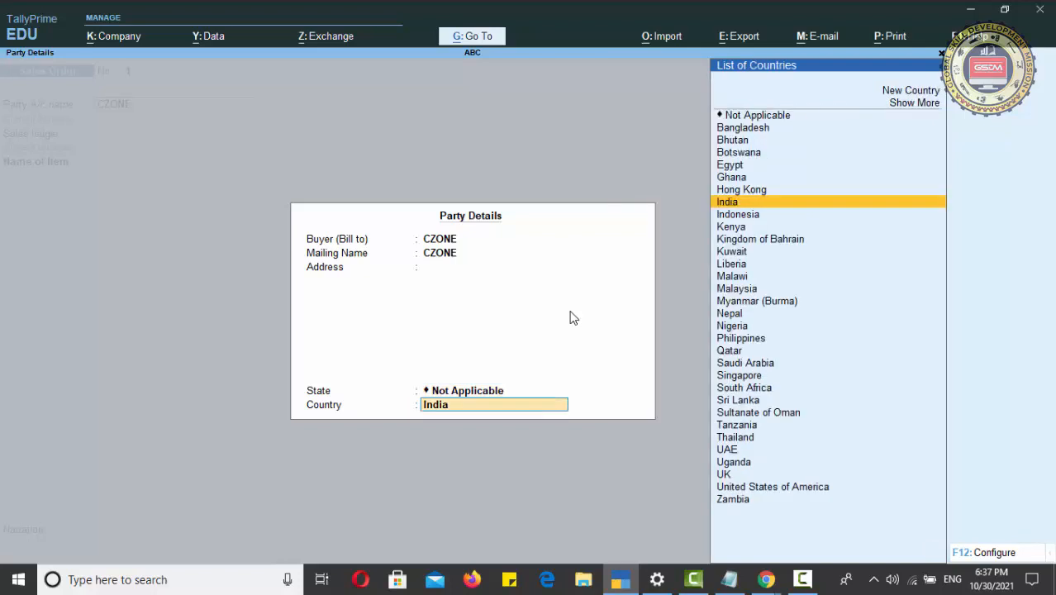
{"action": "key", "text": "Return"}
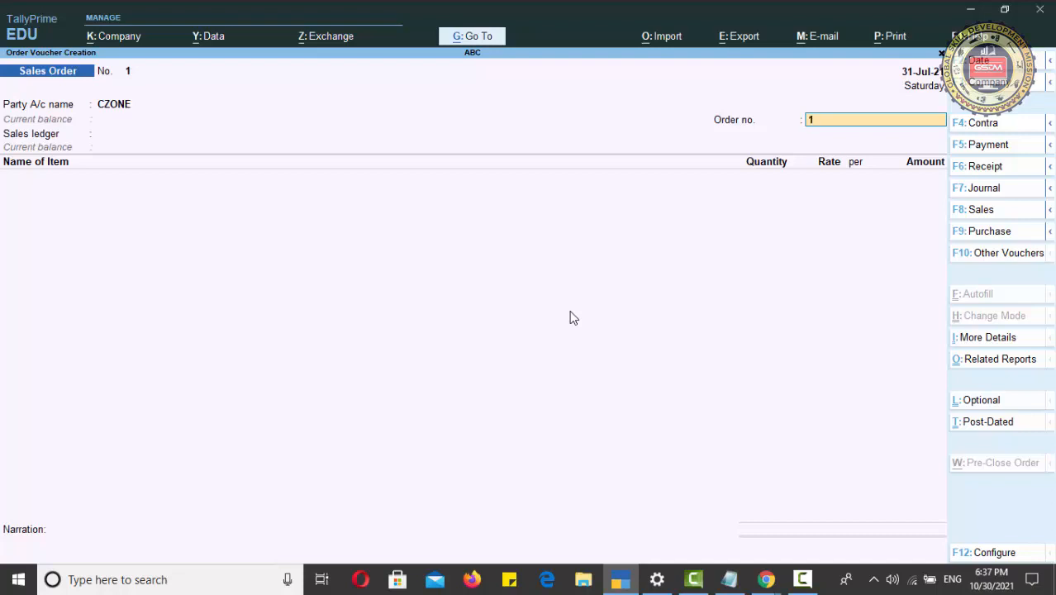
Fill in the quotation's order number and select Local Sale as the sales ledger.
{"action": "type", "text": "CZONE"}
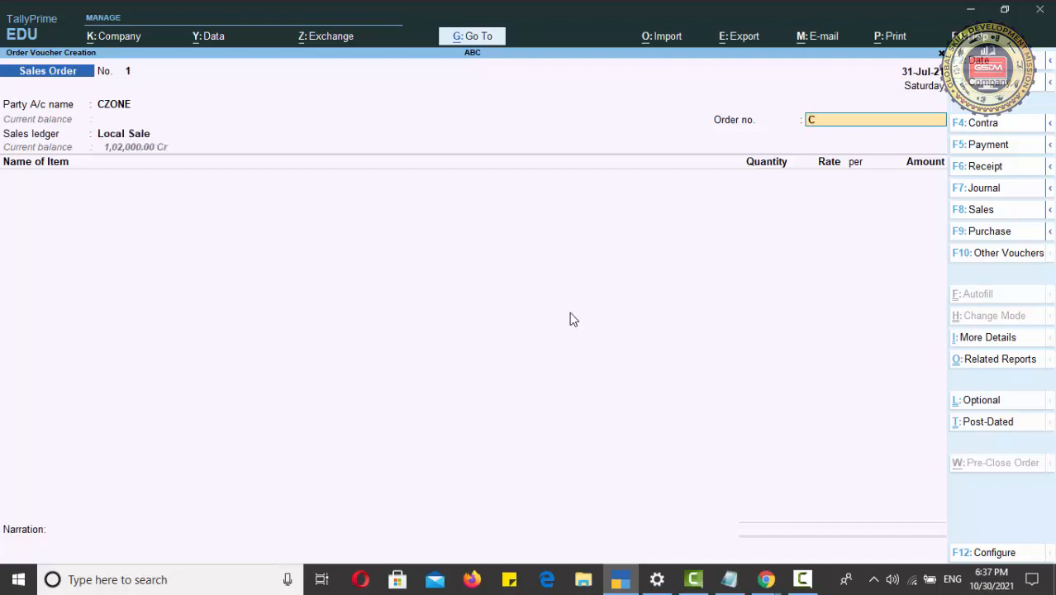
{"action": "type", "text": "001"}
{"action": "type", "text": "/QUOTATION"}
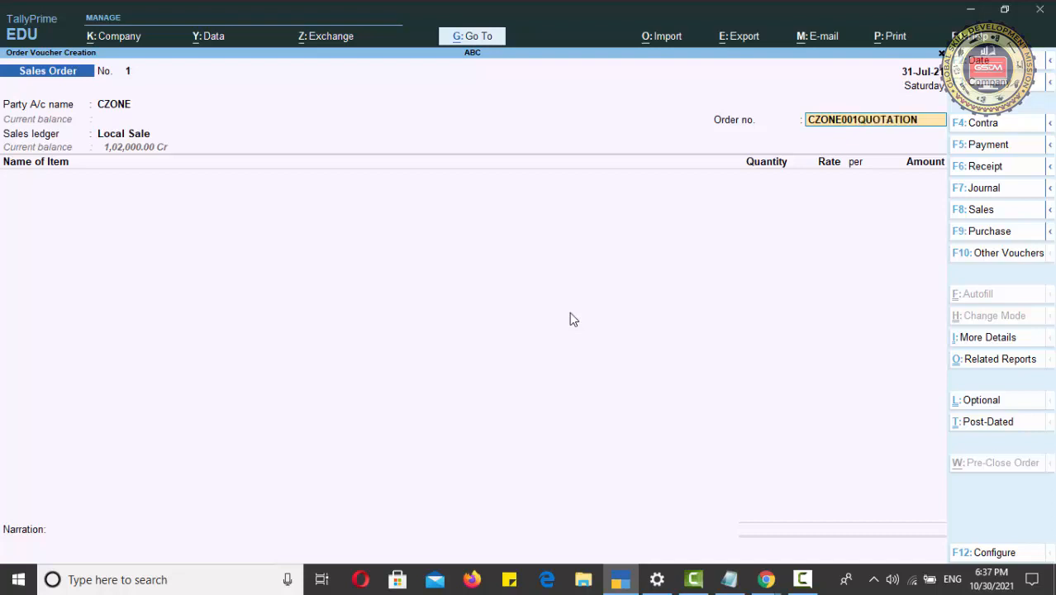
{"action": "key", "text": "Return"}
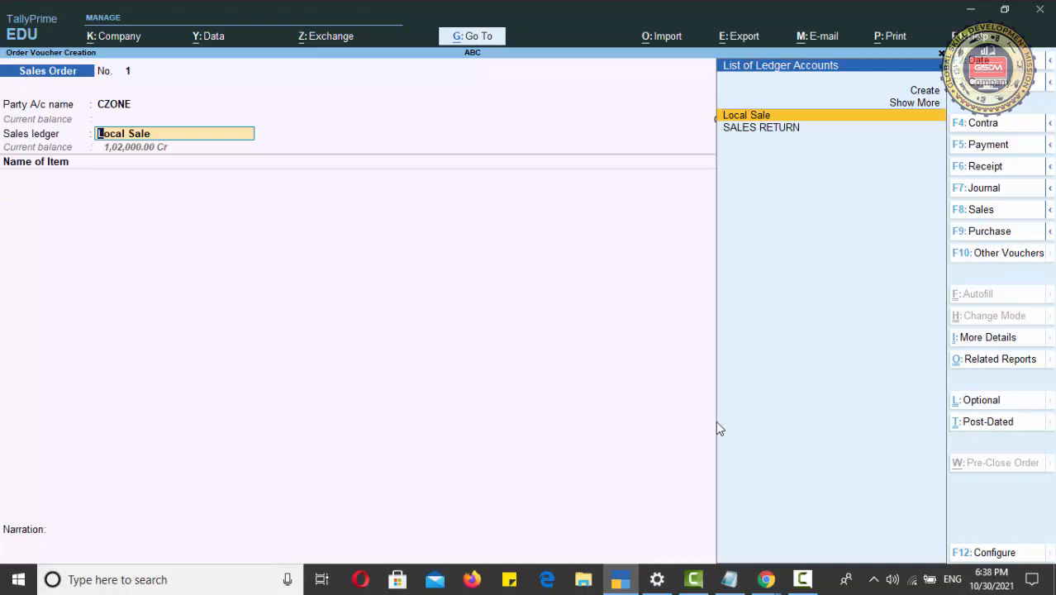
{"action": "key", "text": "Return"}
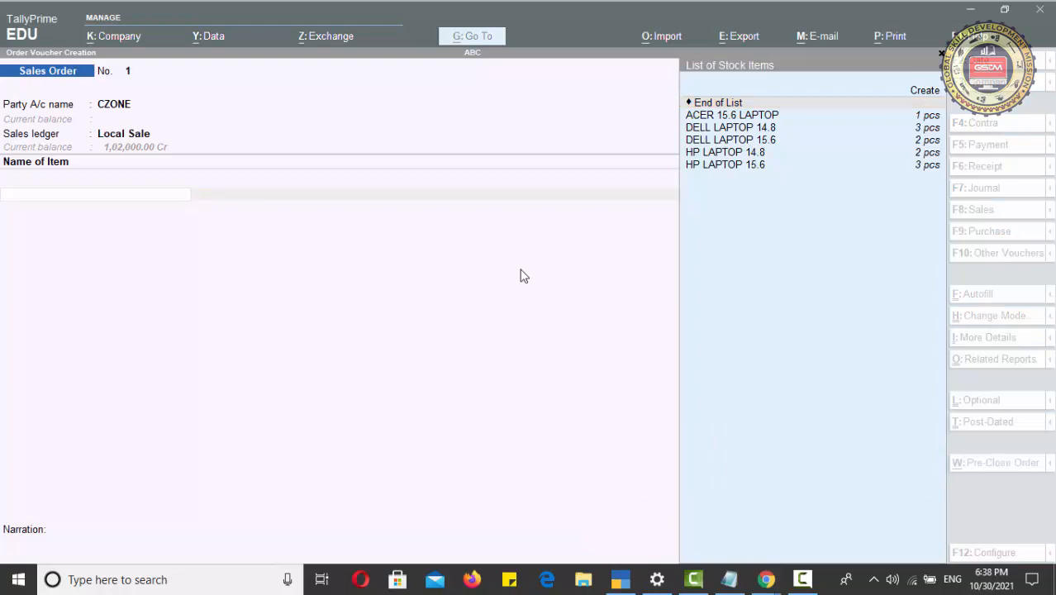
Add the item HP LAPTOP 14.8 to the order, due 31-Jul-21, with 2 pcs at a rate of 13,000.
{"action": "left_click", "coordinate": [730, 162]}
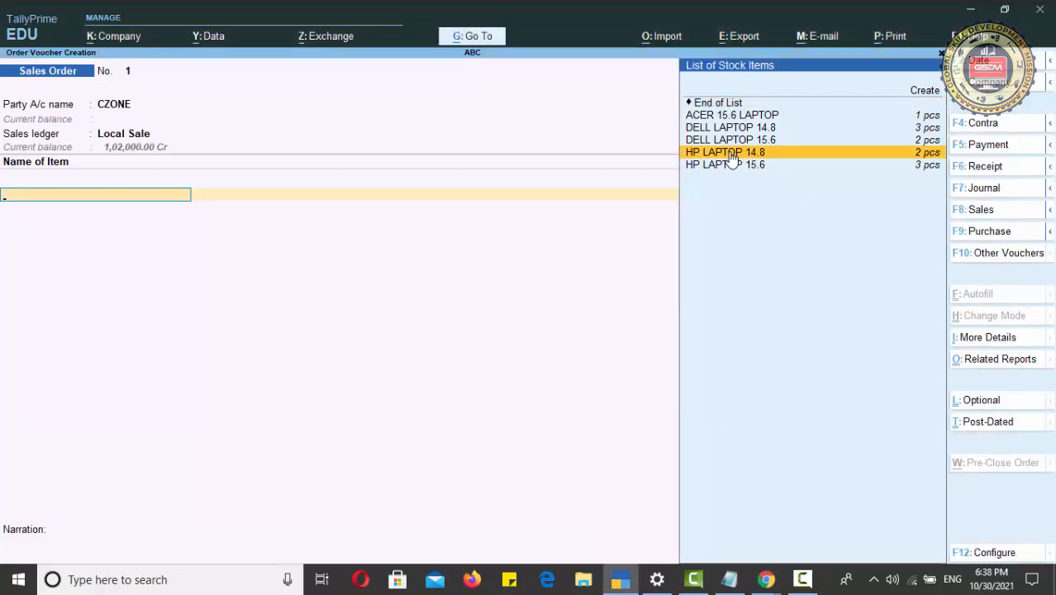
{"action": "left_click", "coordinate": [731, 159]}
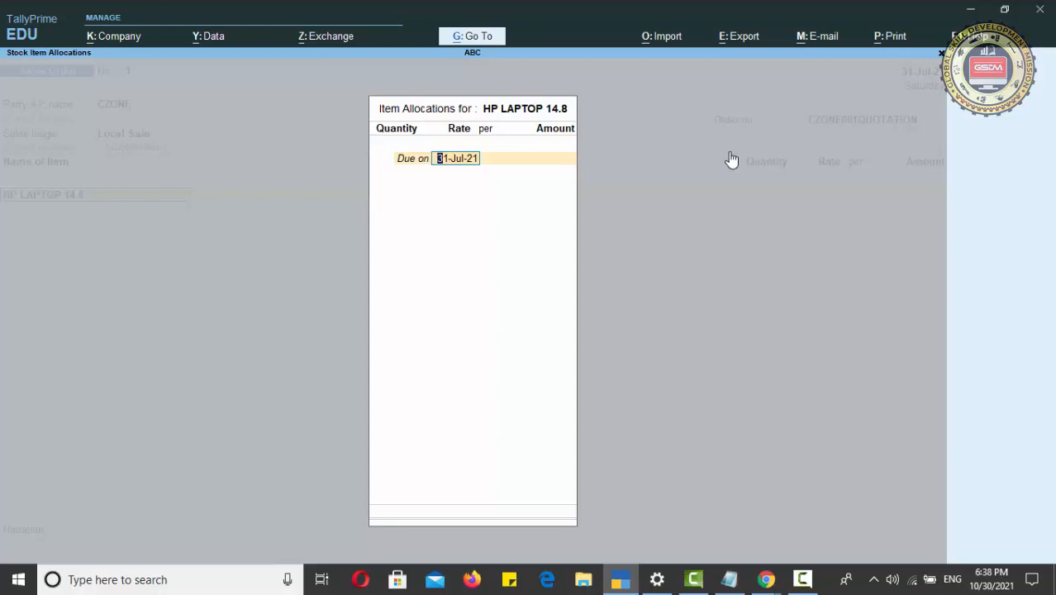
{"action": "key", "text": "Return"}
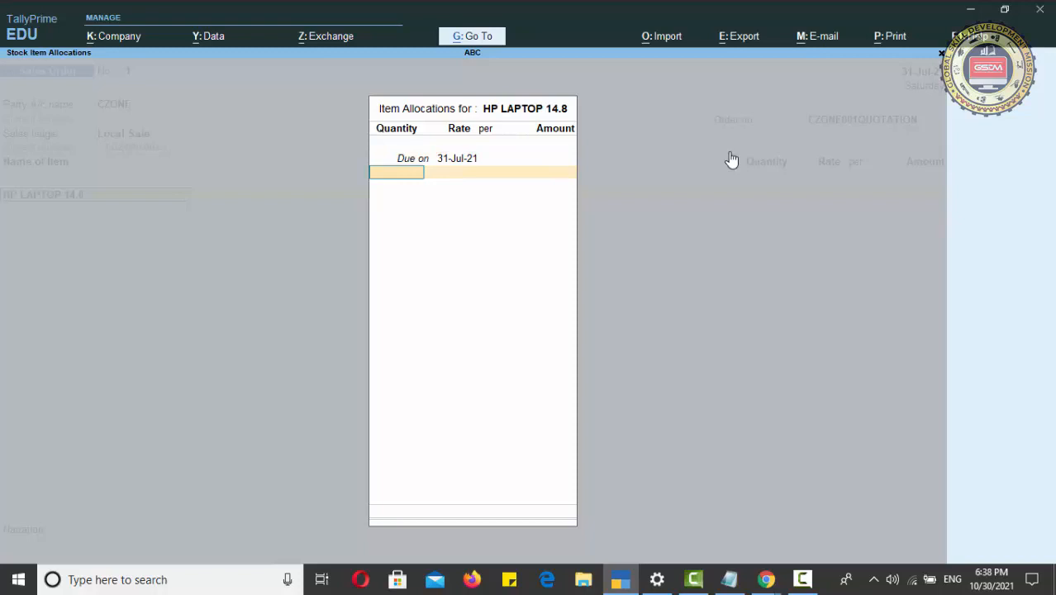
{"action": "type", "text": "2"}
{"action": "key", "text": "Return"}
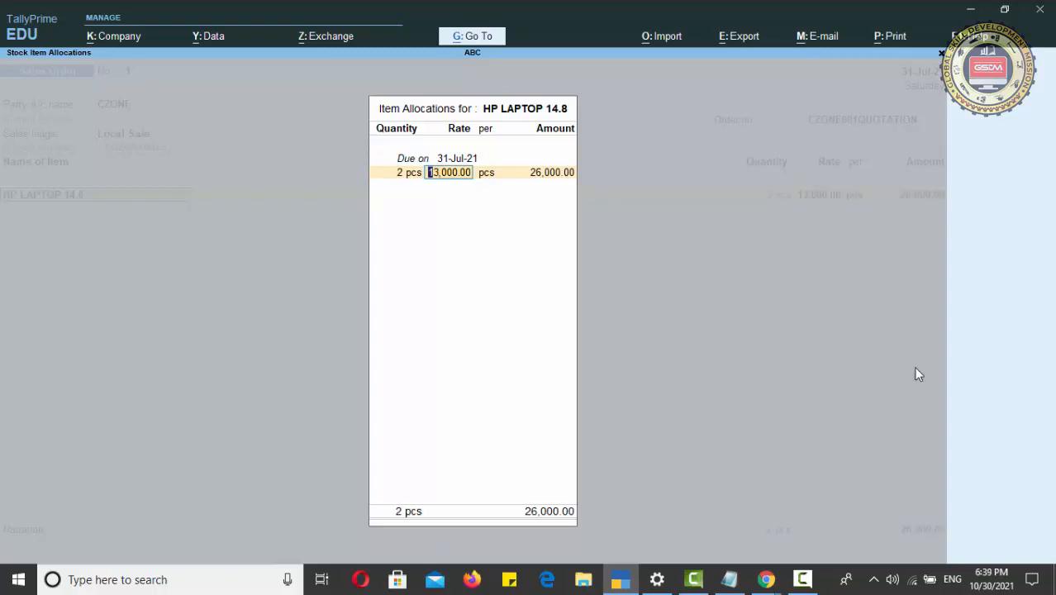
{"action": "key", "text": "Return"}
{"action": "key", "text": "Return"}
{"action": "key", "text": "Return"}
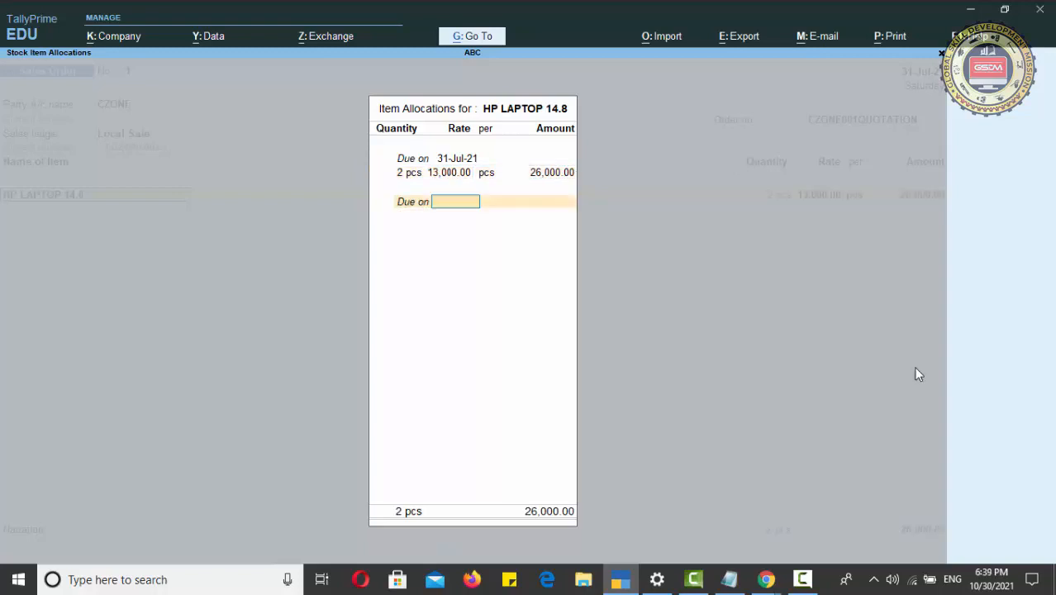
{"action": "key", "text": "Return"}
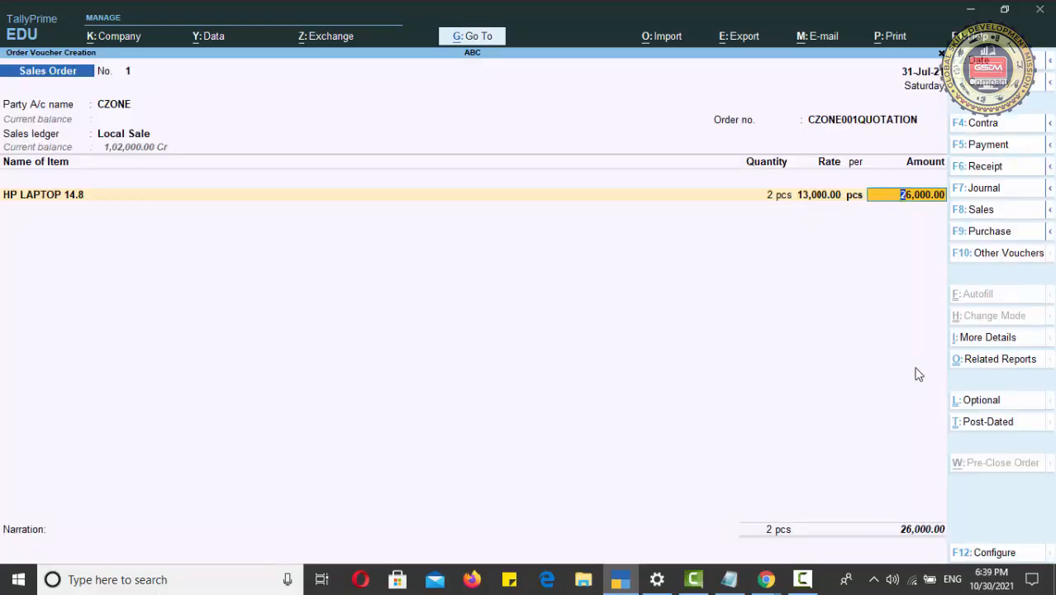
{"action": "key", "text": "Return"}
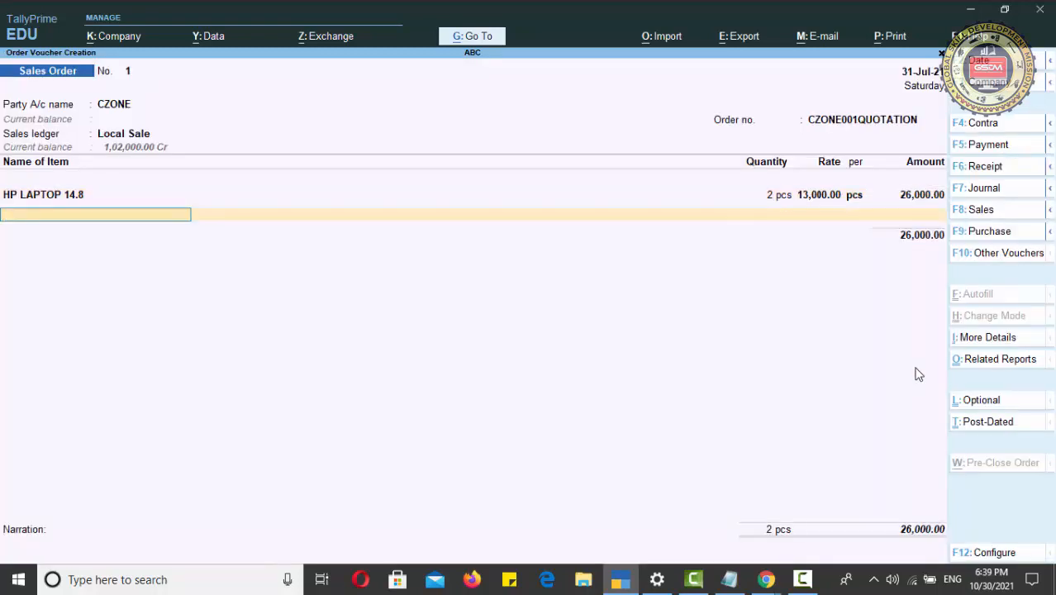
Add the item HP LAPTOP 15.6 to the order, due 31-Jul-21, with 1 pcs at a rate of 14,000.
{"action": "type", "text": "HP"}
{"action": "key", "text": "Down"}
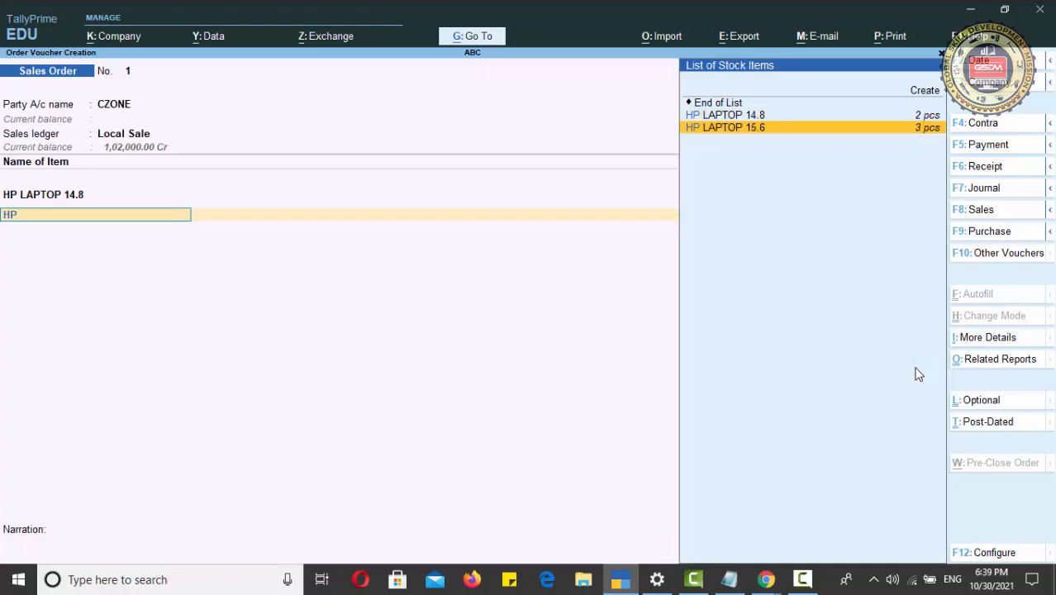
{"action": "key", "text": "Return"}
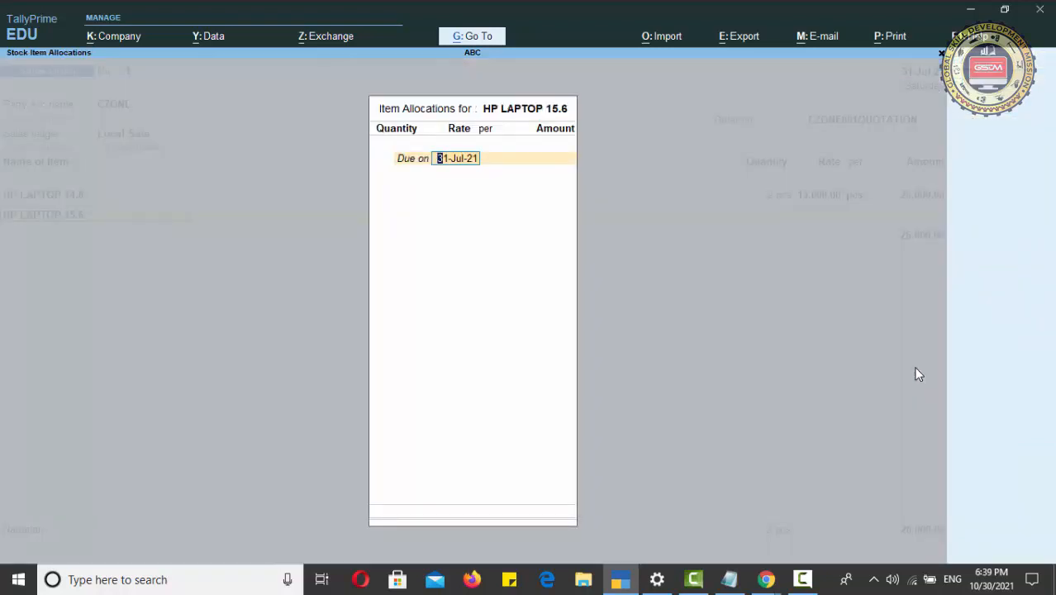
{"action": "key", "text": "Return"}
{"action": "type", "text": "1"}
{"action": "key", "text": "Return"}
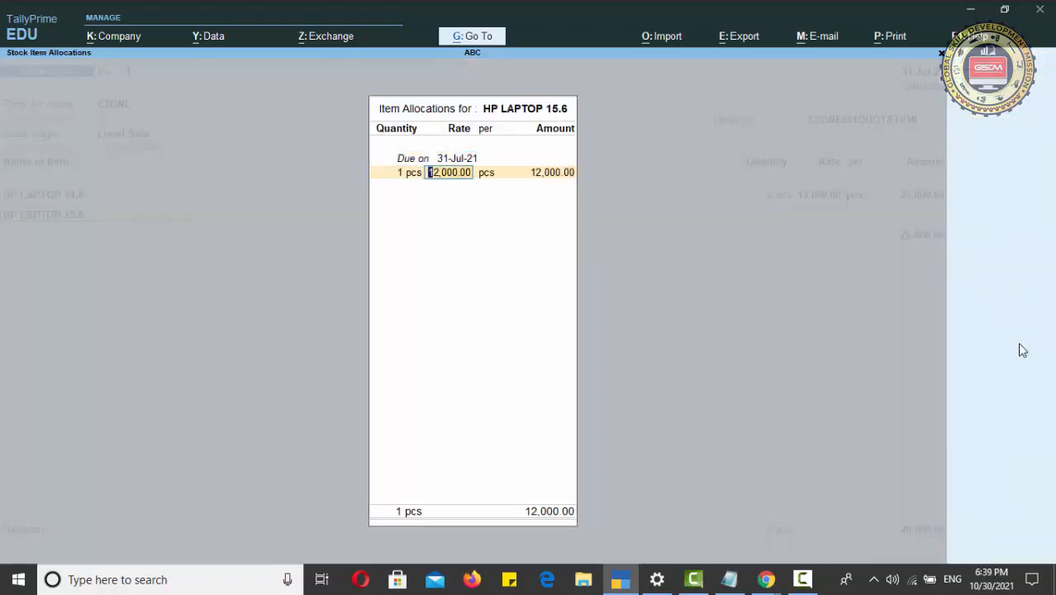
{"action": "key", "text": "BackSpace"}
{"action": "type", "text": "14000"}
{"action": "key", "text": "Return"}
{"action": "key", "text": "Return"}
{"action": "key", "text": "Return"}
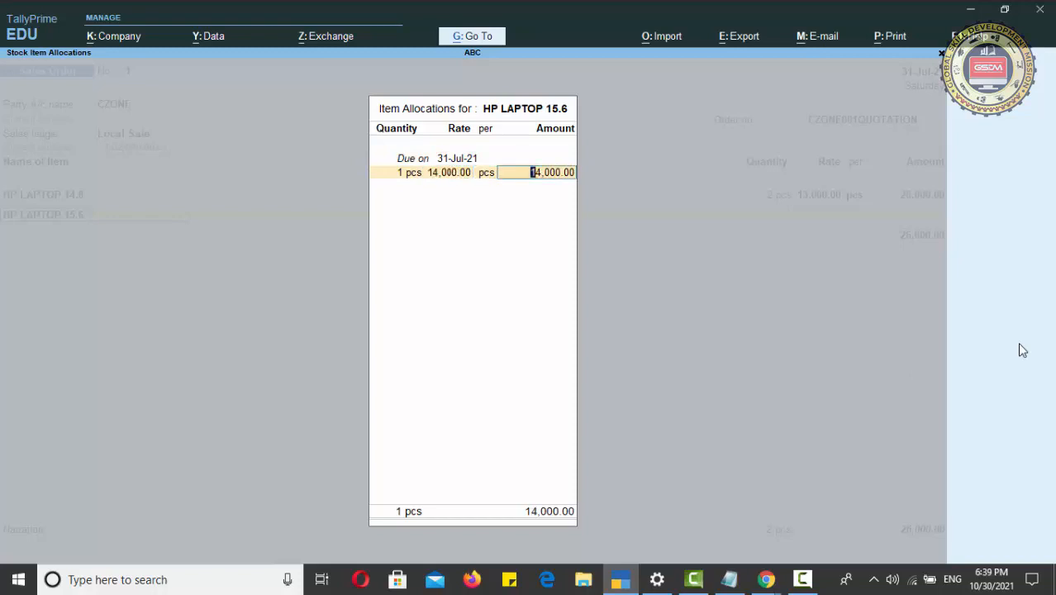
{"action": "key", "text": "Return"}
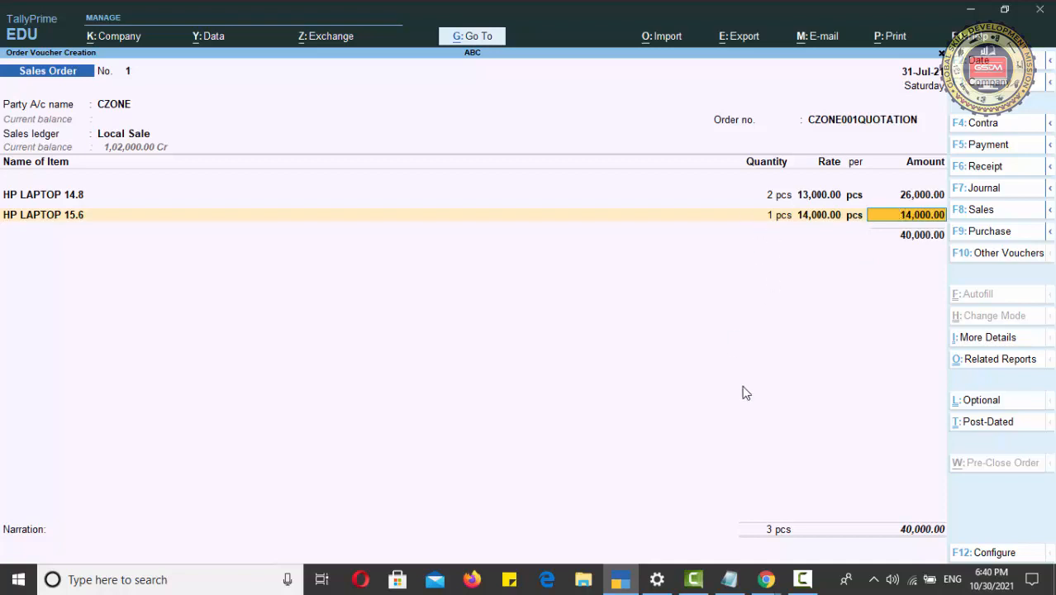
Mark the sales order voucher as Optional and accept the HP LAPTOP 15.6 line amount.
{"action": "left_click", "coordinate": [982, 403]}
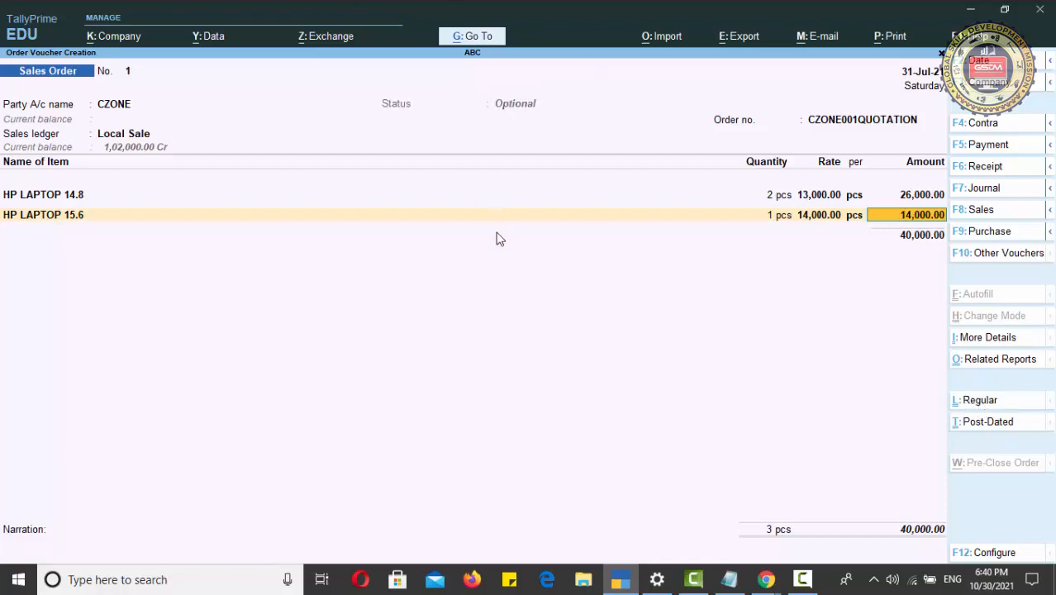
{"action": "key", "text": "Return"}
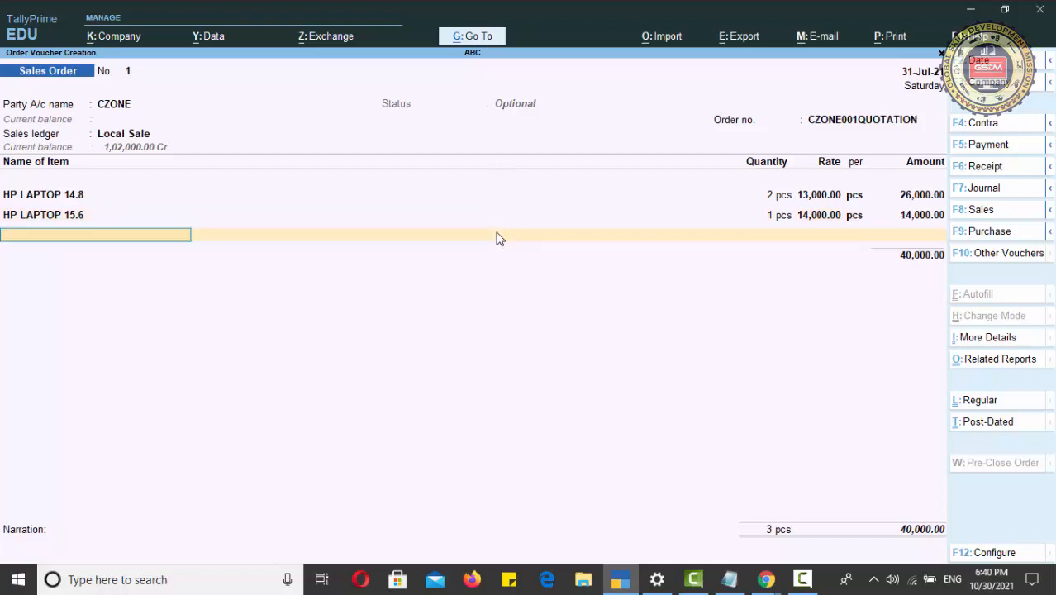
Preview the current voucher's printout, zoom in to review its title, order details and item lines, and return to the voucher.
{"action": "left_click", "coordinate": [898, 43]}
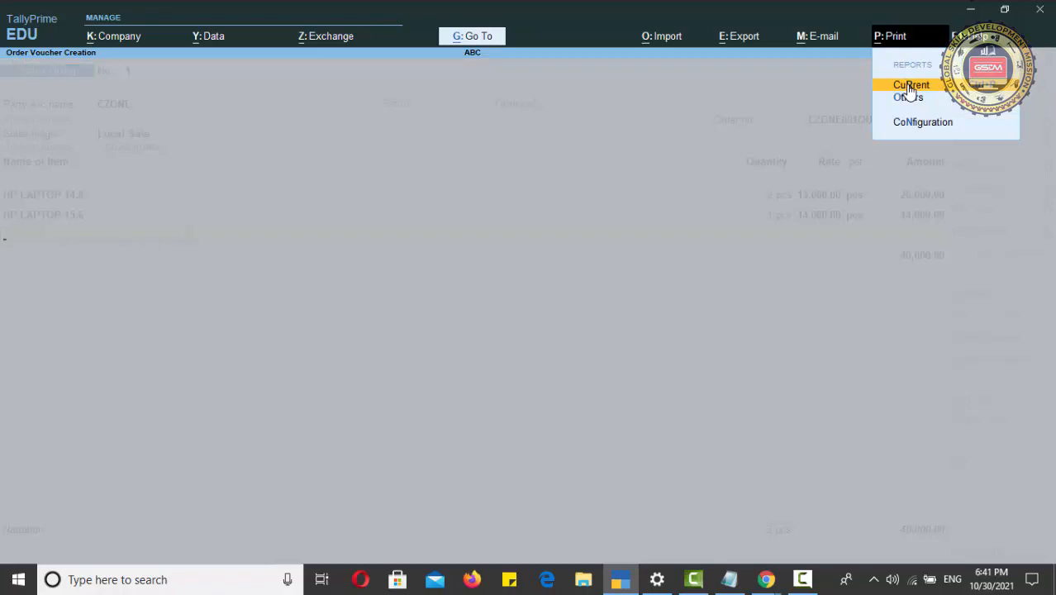
{"action": "left_click", "coordinate": [909, 89]}
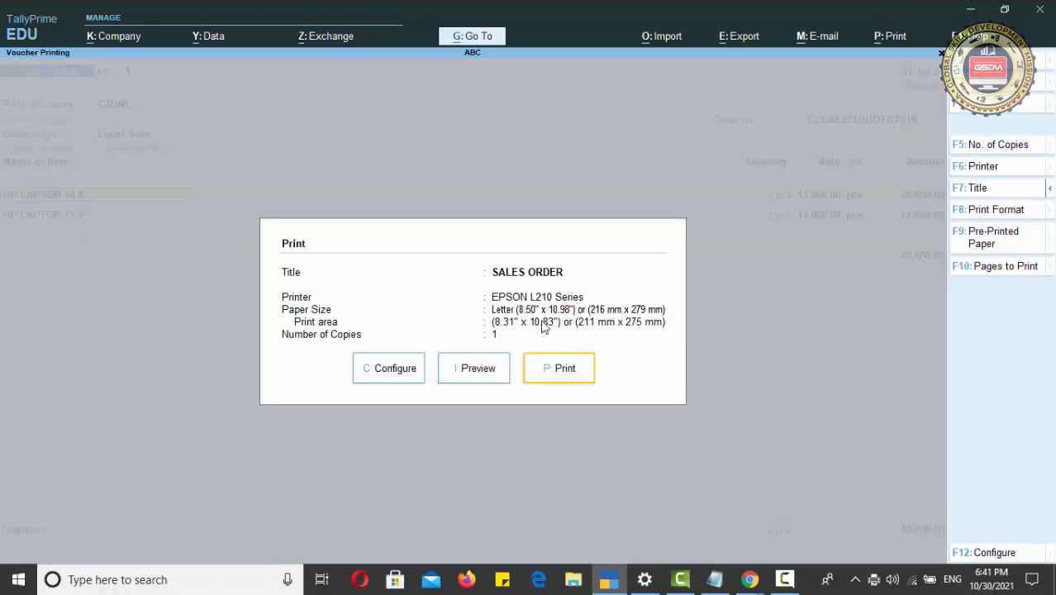
{"action": "left_click", "coordinate": [465, 374]}
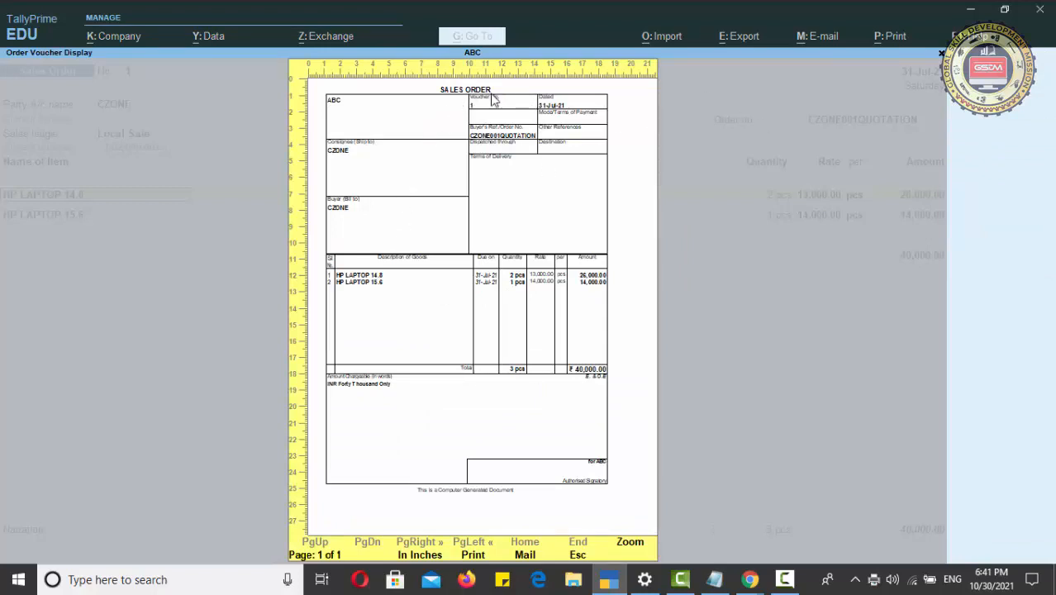
{"action": "left_click", "coordinate": [498, 227]}
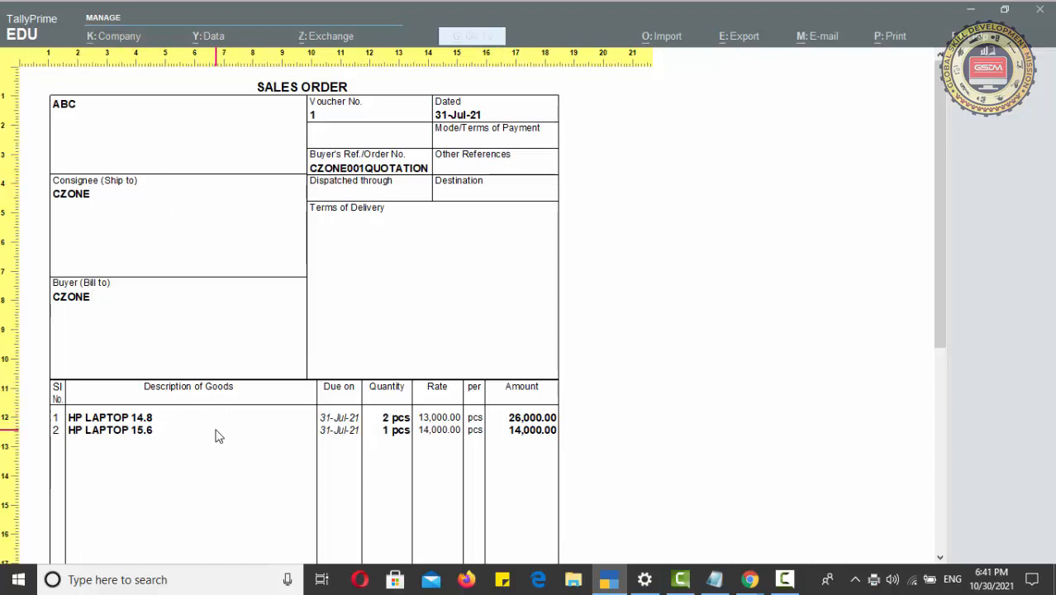
{"action": "scroll", "coordinate": [230, 390], "scroll_direction": "down", "scroll_amount": 3}
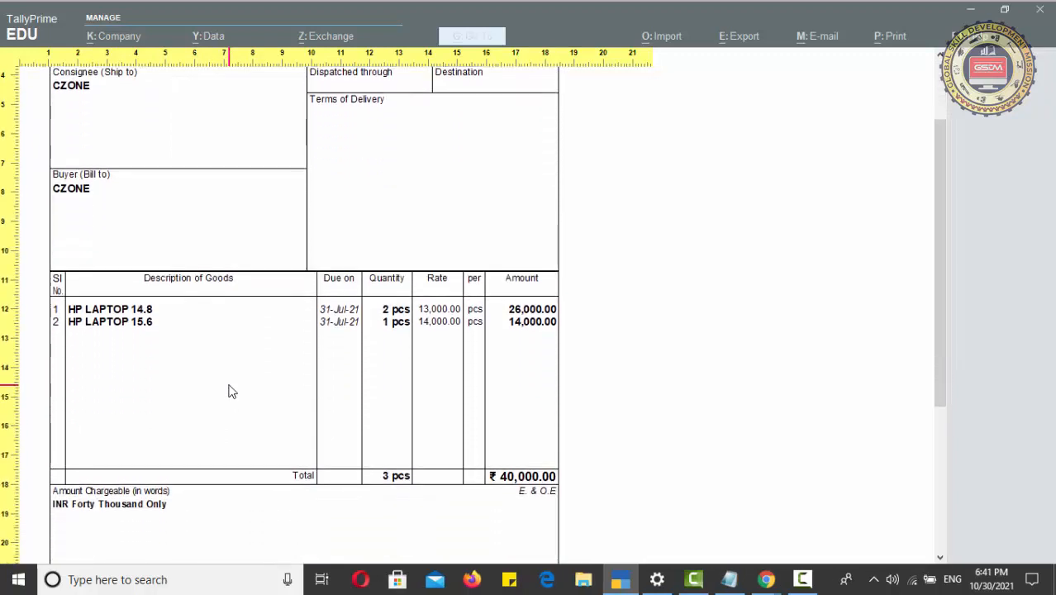
{"action": "scroll", "coordinate": [233, 392], "scroll_direction": "down", "scroll_amount": 1}
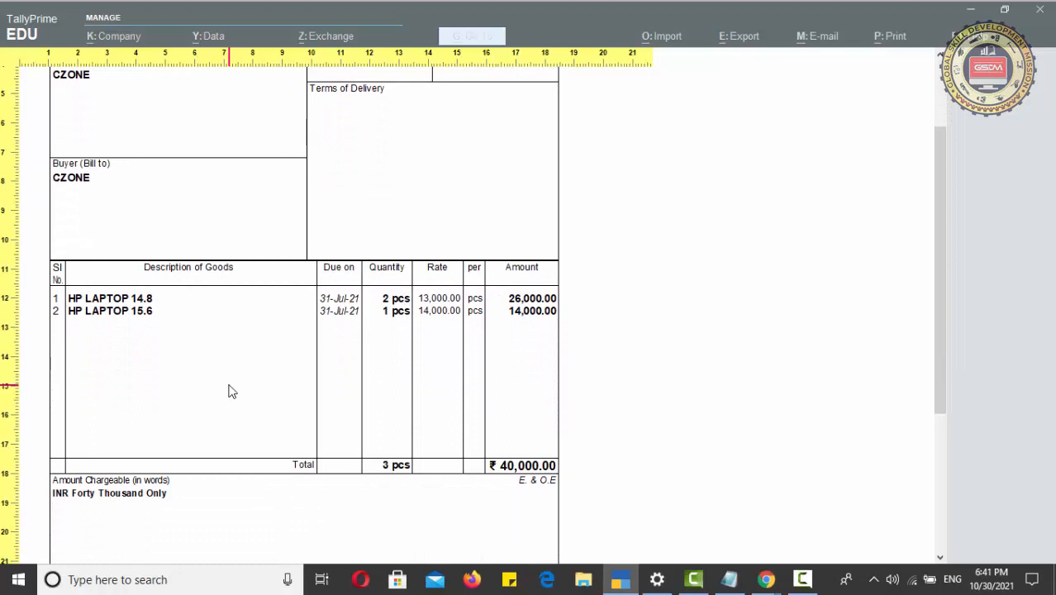
{"action": "key", "text": "alt+z"}
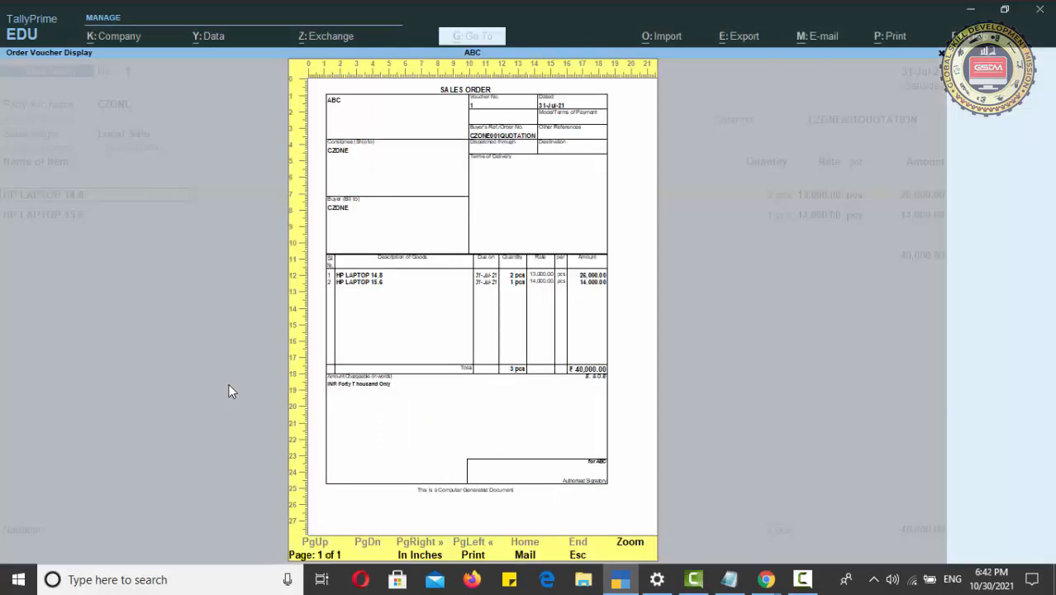
{"action": "key", "text": "Escape"}
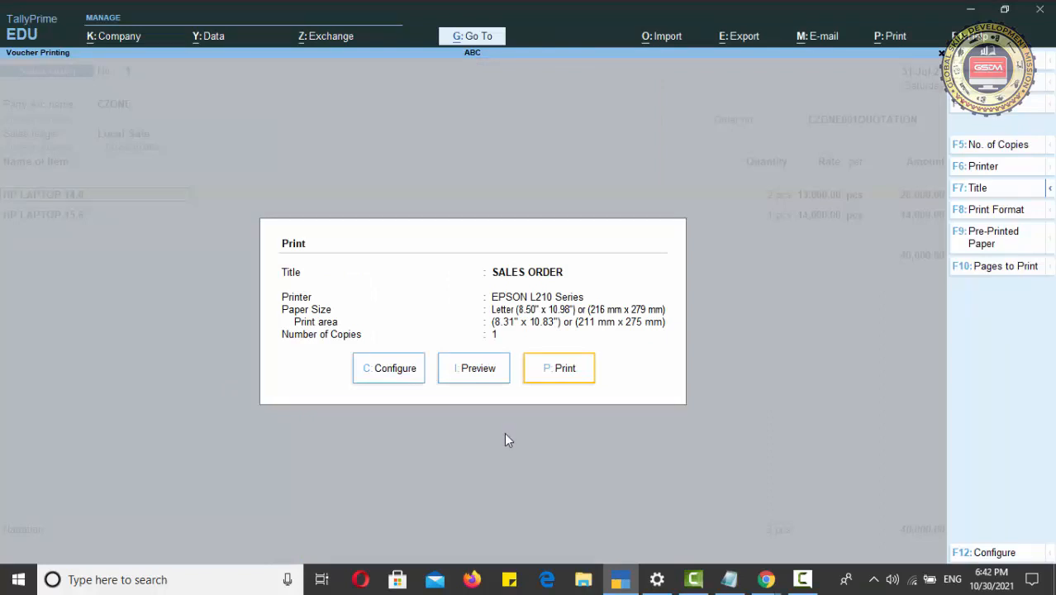
{"action": "key", "text": "Escape"}
Mark the sales order voucher as Optional and open the print preview of it as a quotation.
{"action": "left_click", "coordinate": [998, 403]}
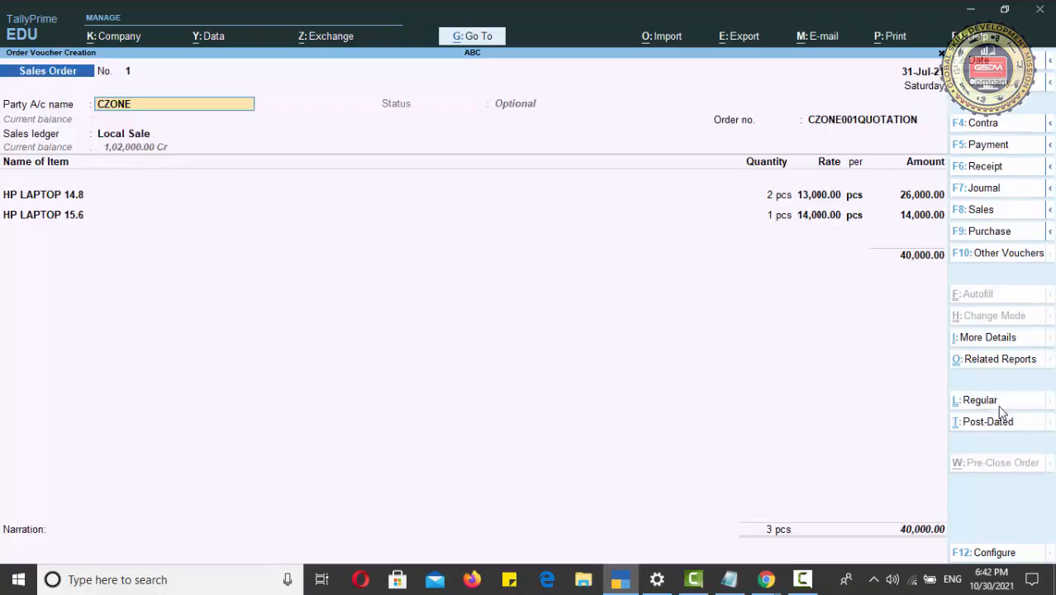
{"action": "left_click", "coordinate": [886, 38]}
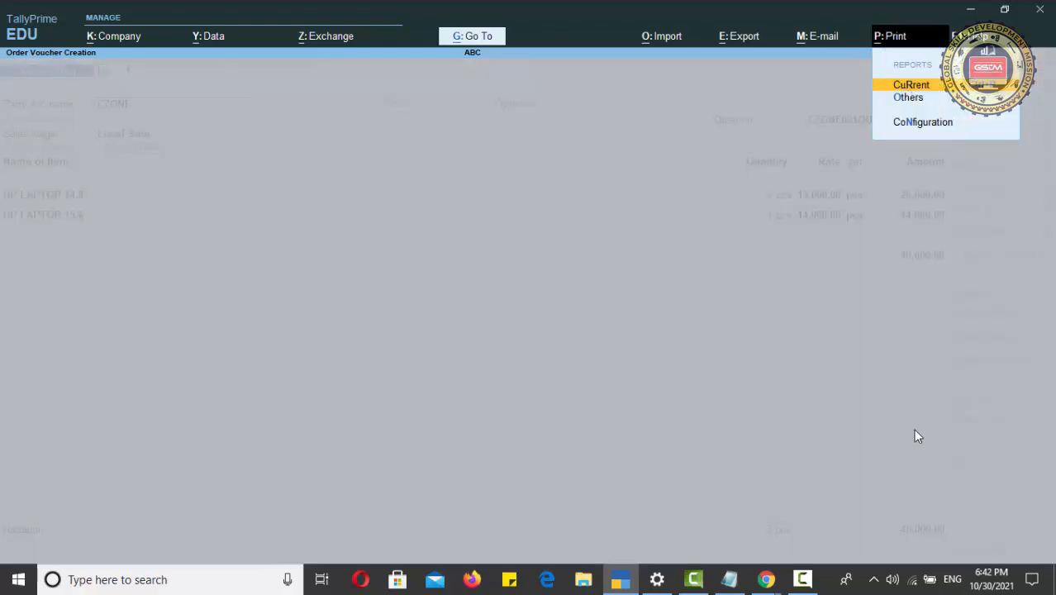
{"action": "key", "text": "Return"}
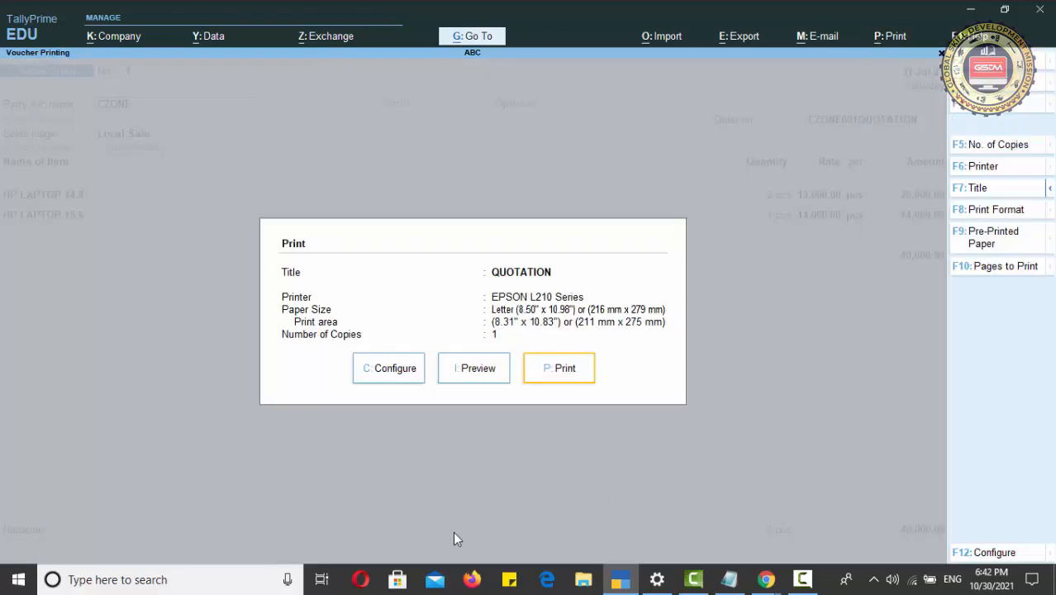
{"action": "left_click", "coordinate": [477, 372]}
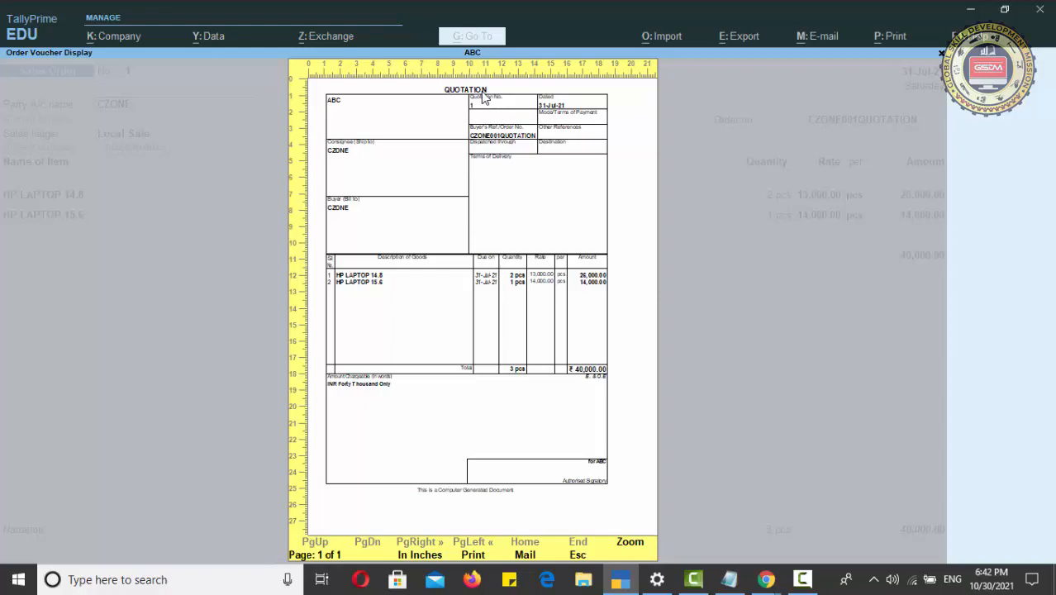
Examine the quotation preview up close, including its title, quotation number and item lines, and return to the voucher without quitting it.
{"action": "left_click", "coordinate": [484, 98]}
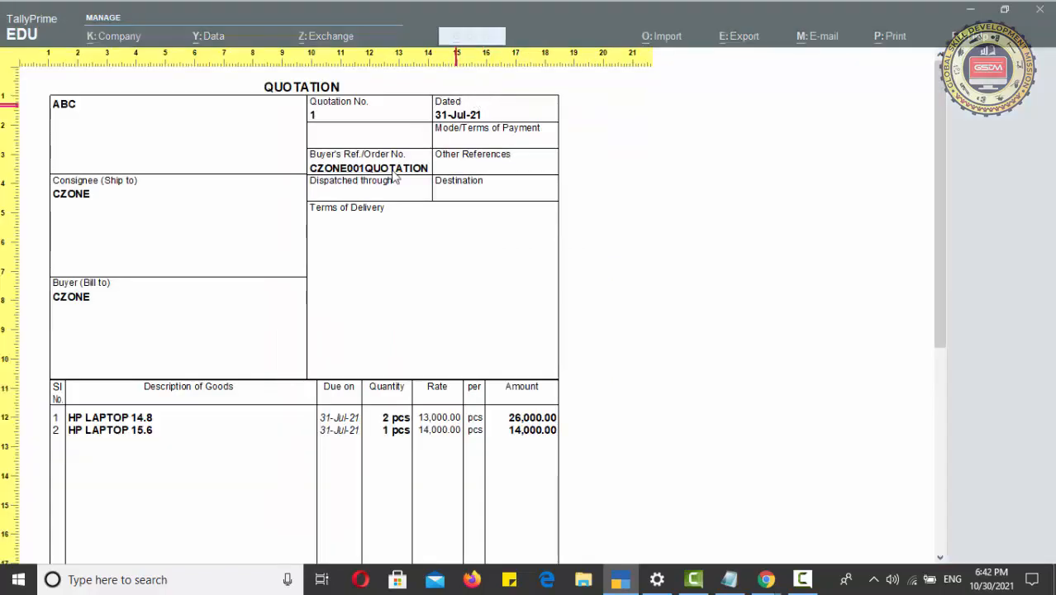
{"action": "scroll", "coordinate": [347, 224], "scroll_direction": "down", "scroll_amount": 1}
{"action": "scroll", "coordinate": [348, 225], "scroll_direction": "down", "scroll_amount": 3}
{"action": "scroll", "coordinate": [370, 330], "scroll_direction": "up", "scroll_amount": 4}
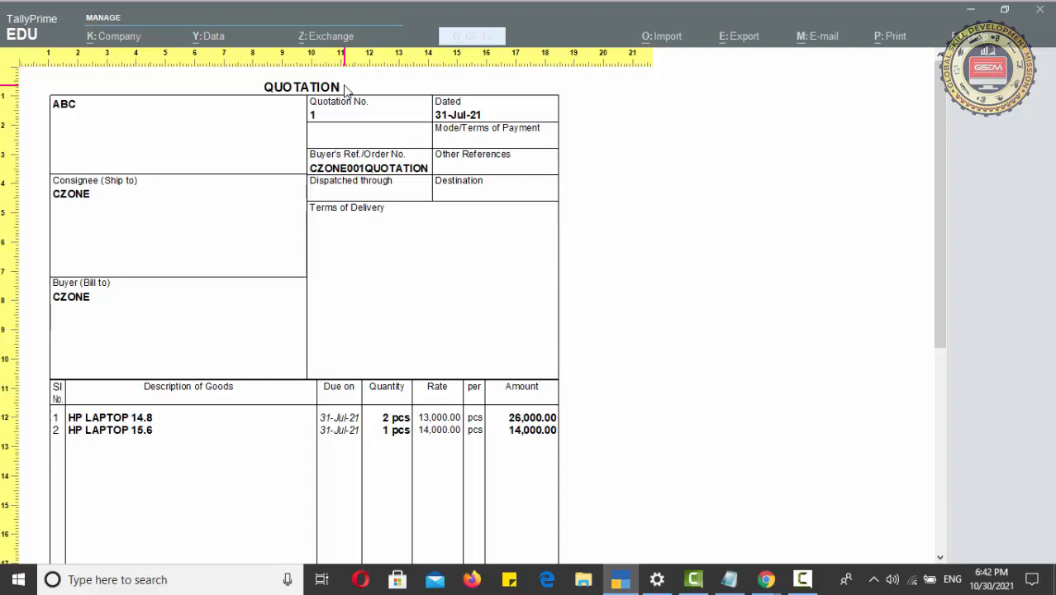
{"action": "key", "text": "alt+z"}
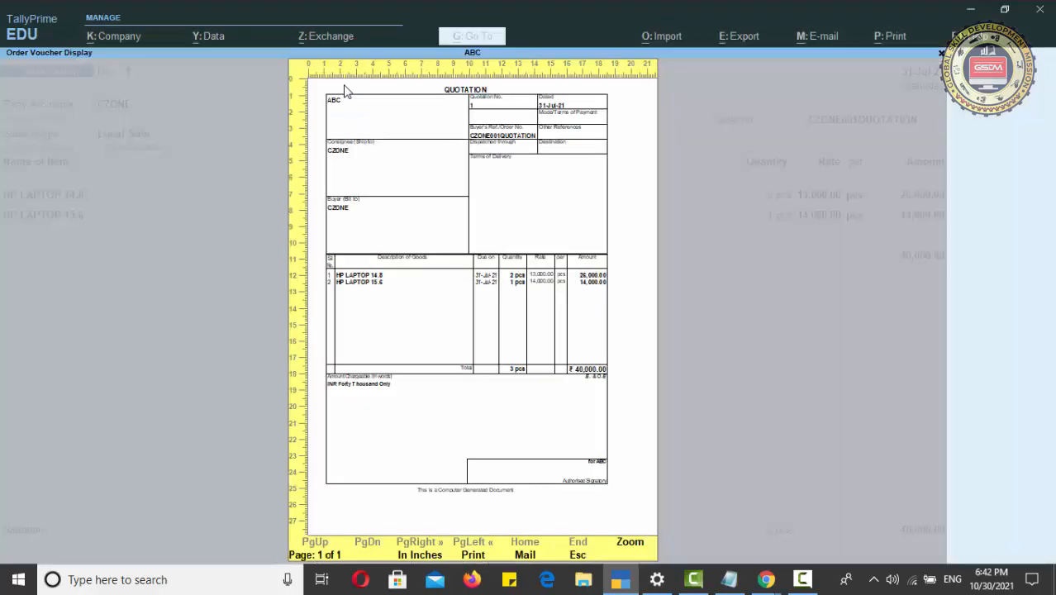
{"action": "key", "text": "Escape"}
{"action": "key", "text": "Escape"}
{"action": "key", "text": "Escape"}
{"action": "key", "text": "Escape"}
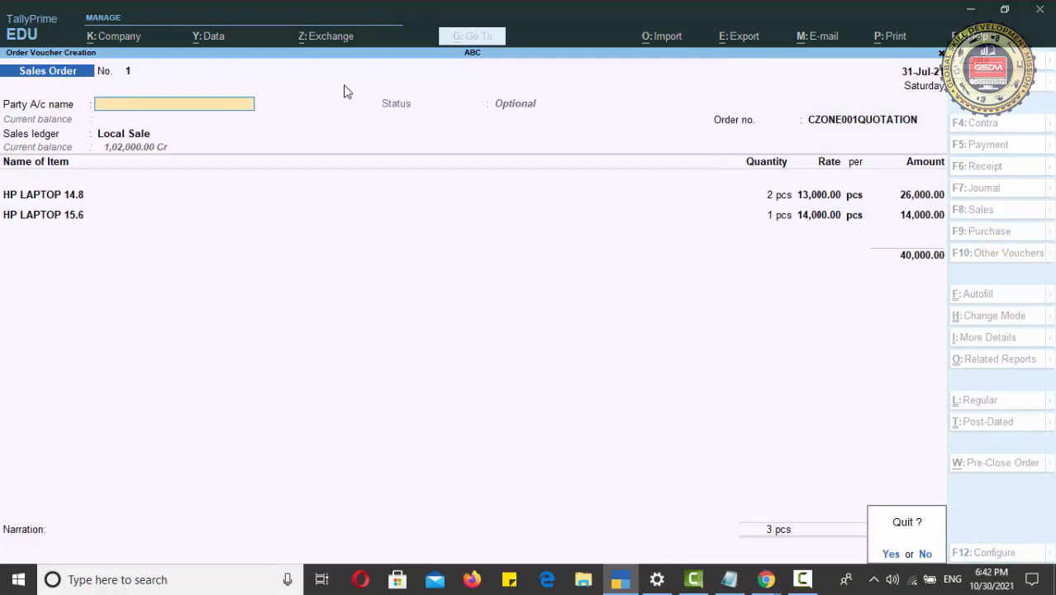
{"action": "key", "text": "n"}
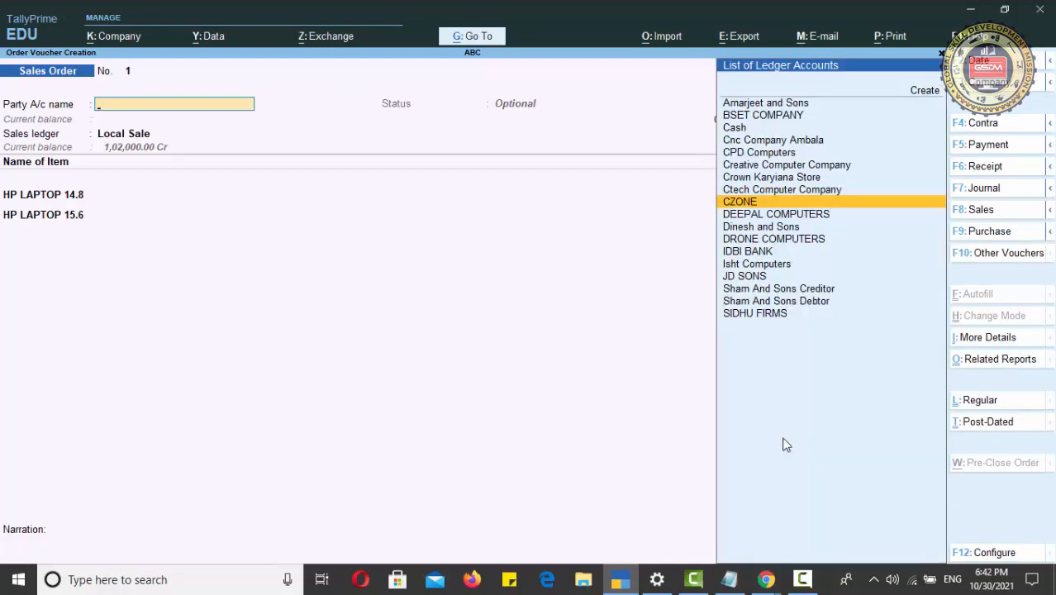
Reselect CZONE as the party account and keep the existing order and party details.
{"action": "key", "text": "Return"}
{"action": "key", "text": "Return"}
{"action": "key", "text": "Return"}
{"action": "key", "text": "Return"}
{"action": "key", "text": "Return"}
{"action": "key", "text": "Return"}
{"action": "key", "text": "Return"}
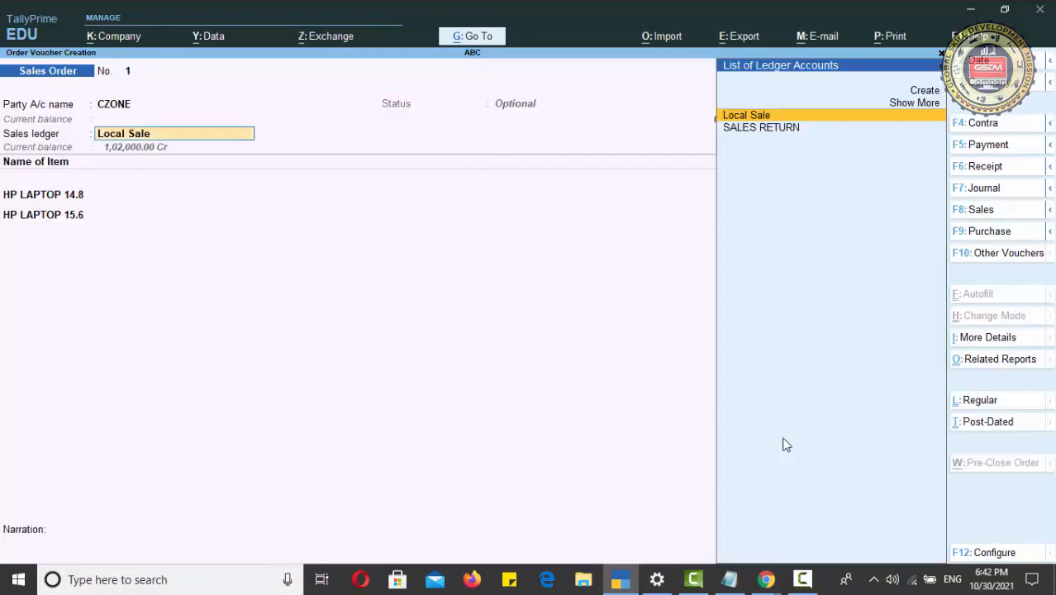
Keep Local Sale as the sales ledger and confirm the HP LAPTOP 14.8 and HP LAPTOP 15.6 lines with their allocations.
{"action": "key", "text": "Return"}
{"action": "key", "text": "Return"}
{"action": "key", "text": "Return"}
{"action": "key", "text": "Return"}
{"action": "key", "text": "Return"}
{"action": "key", "text": "Return"}
{"action": "key", "text": "Return"}
{"action": "key", "text": "Return"}
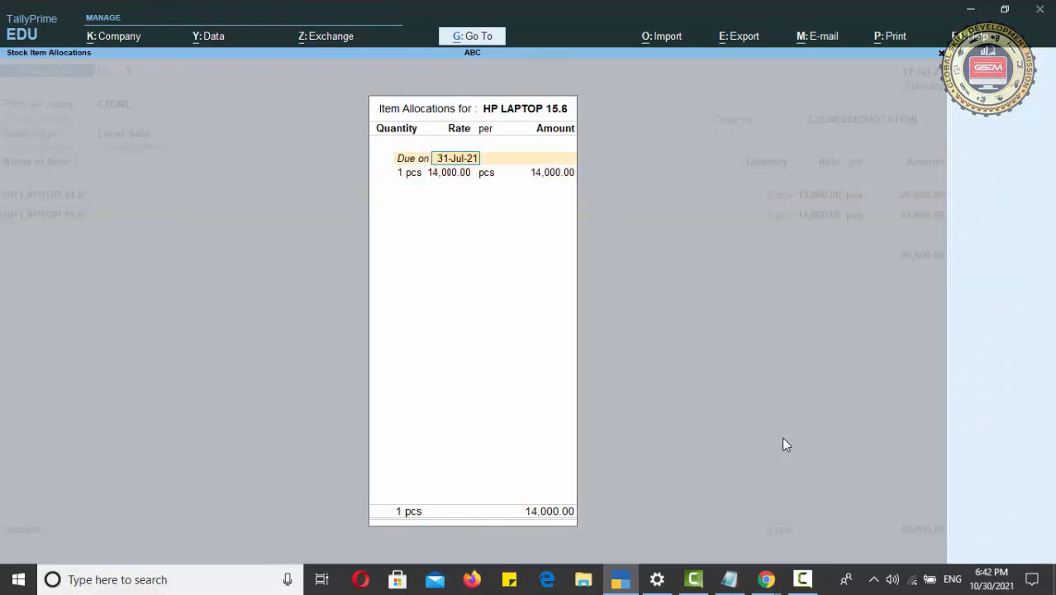
{"action": "key", "text": "Return"}
{"action": "key", "text": "Return"}
{"action": "key", "text": "Return"}
{"action": "key", "text": "Return"}
{"action": "key", "text": "Return"}
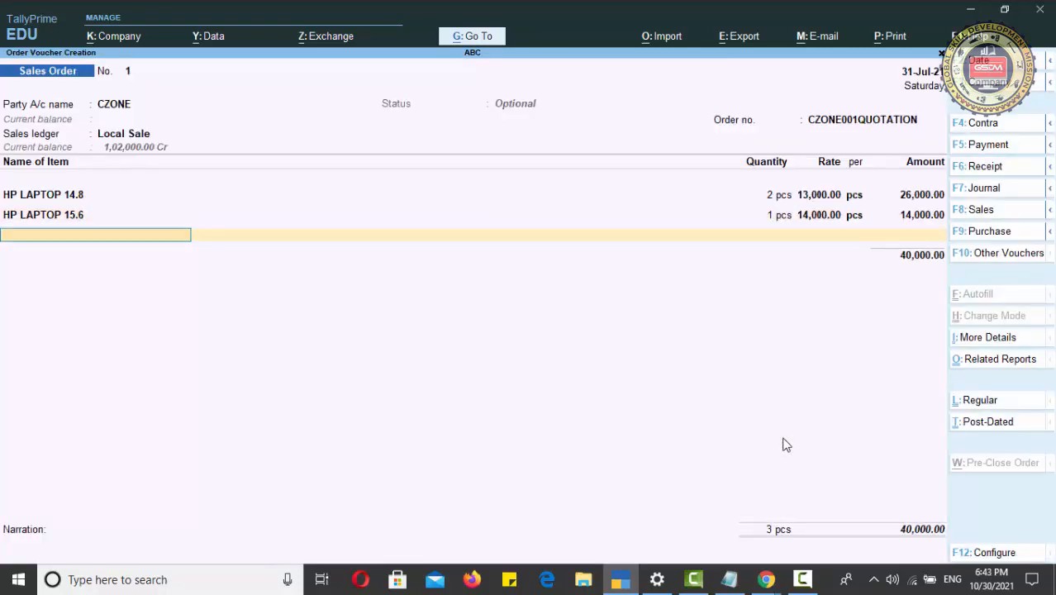
End the item list with the narration blank, accept the optional sales order voucher and return to the Gateway of Tally.
{"action": "key", "text": "Return"}
{"action": "key", "text": "Return"}
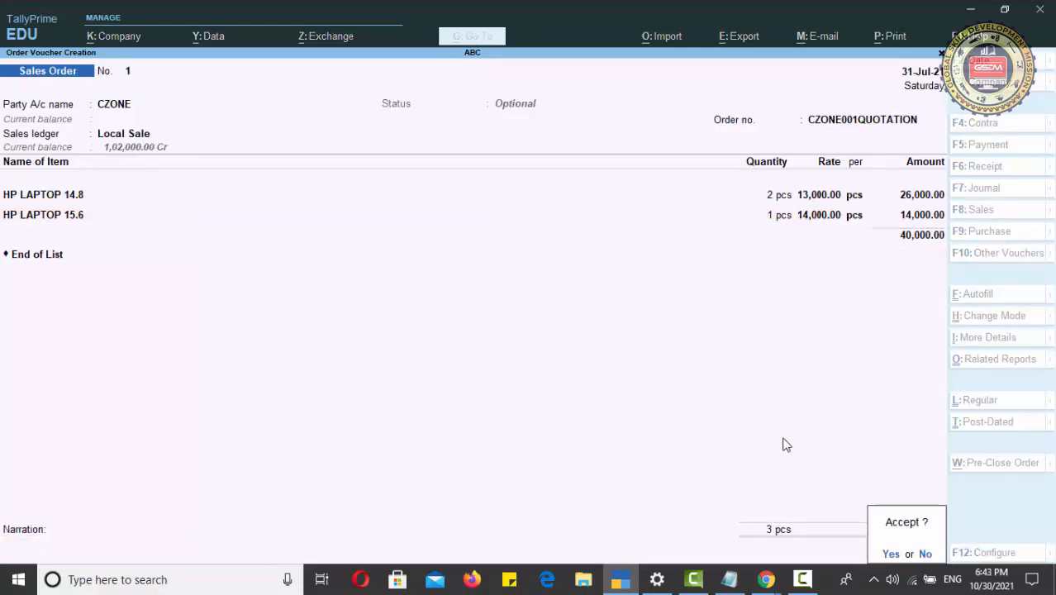
{"action": "key", "text": "Return"}
{"action": "key", "text": "Escape"}
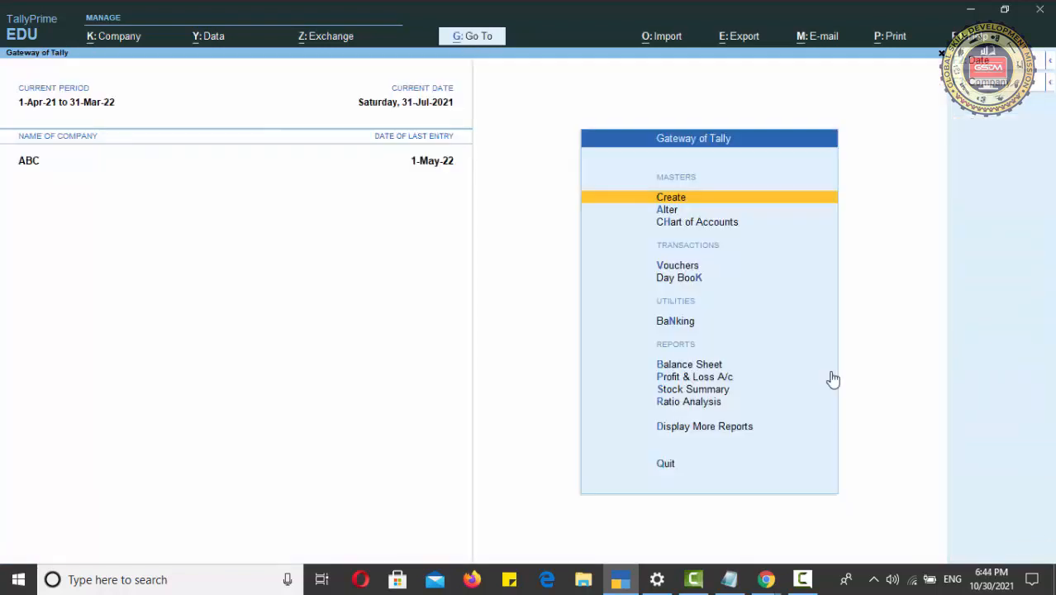